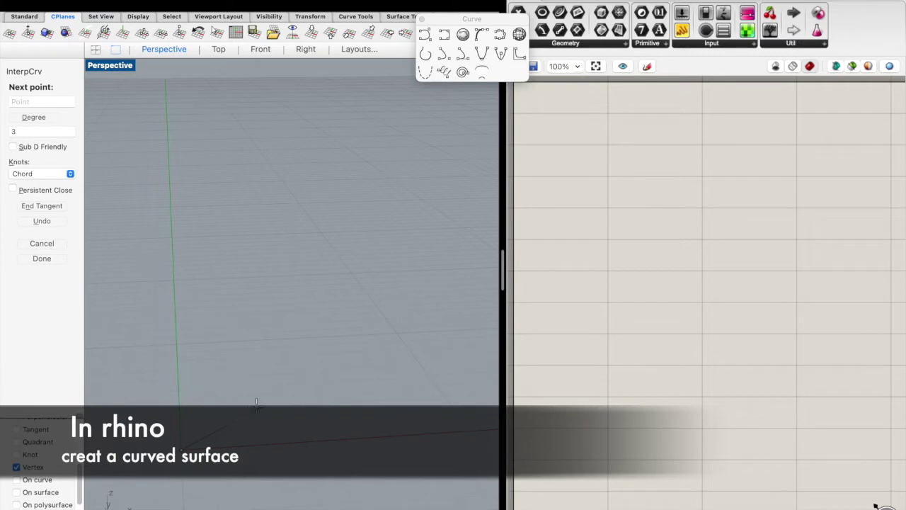
Draw a wavy interpolated curve on the ground plane, starting at the origin and running along the x axis.
{"action": "left_click", "coordinate": [380, 425]}
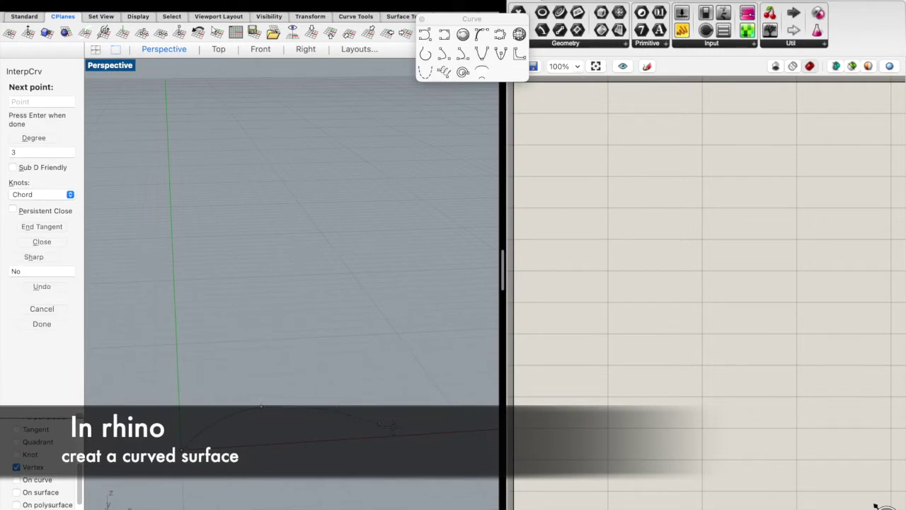
{"action": "scroll", "coordinate": [414, 425], "scroll_direction": "down", "scroll_amount": 7}
{"action": "right_click_drag", "start_coordinate": [420, 425], "coordinate": [417, 425]}
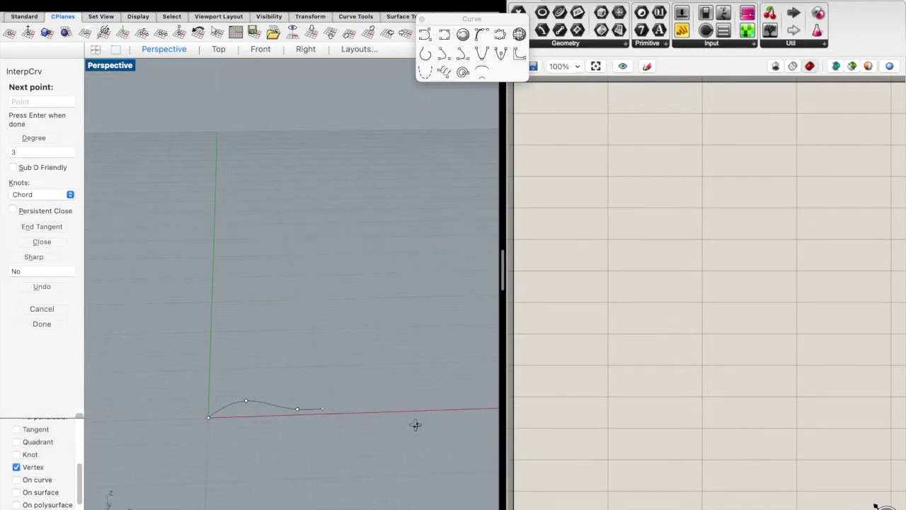
{"action": "left_click", "coordinate": [369, 393]}
{"action": "key", "text": "Return"}
{"action": "mouse_move", "coordinate": [275, 406]}
{"action": "left_mouse_down"}
{"action": "mouse_move", "coordinate": [263, 418]}
{"action": "mouse_move", "coordinate": [275, 409]}
{"action": "left_mouse_up"}
{"action": "left_click", "coordinate": [237, 387]}
{"action": "key", "text": "super+z"}
{"action": "key", "text": "super+z"}
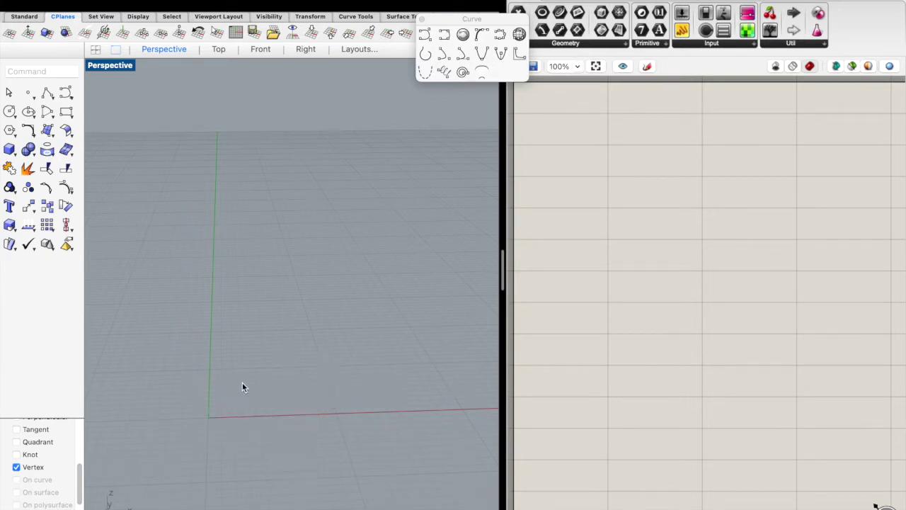
{"action": "key", "text": "super+shift+z"}
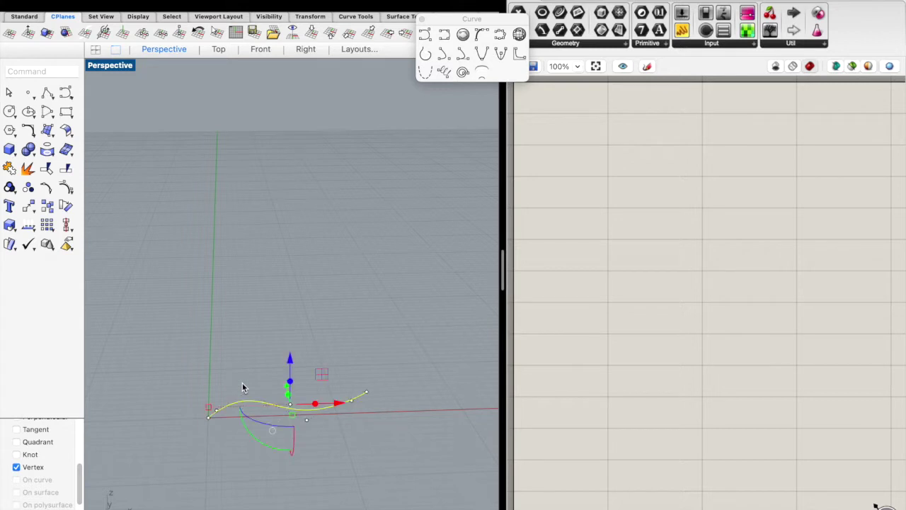
Copy the wavy curve from its start point to a position straight above the original.
{"action": "left_click", "coordinate": [242, 384]}
{"action": "left_click", "coordinate": [247, 395]}
{"action": "left_click", "coordinate": [45, 209]}
{"action": "left_click", "coordinate": [206, 422]}
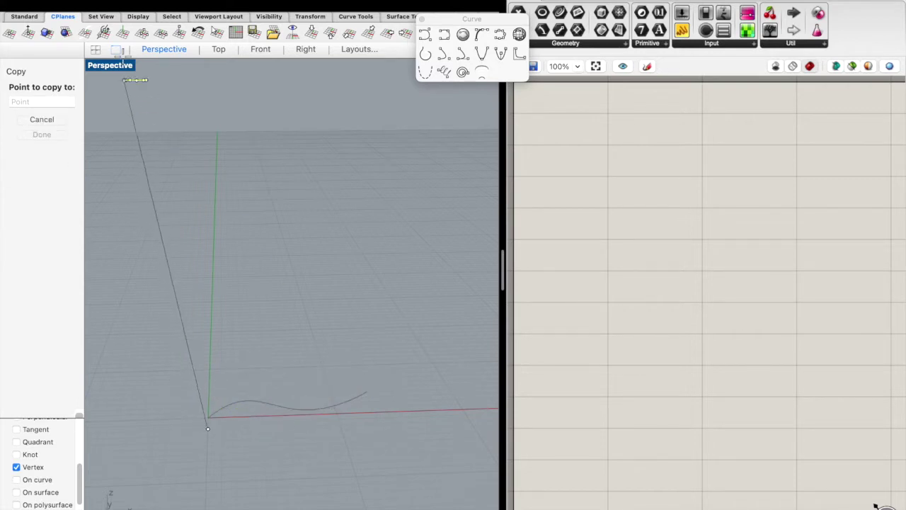
{"action": "double_click", "coordinate": [115, 66]}
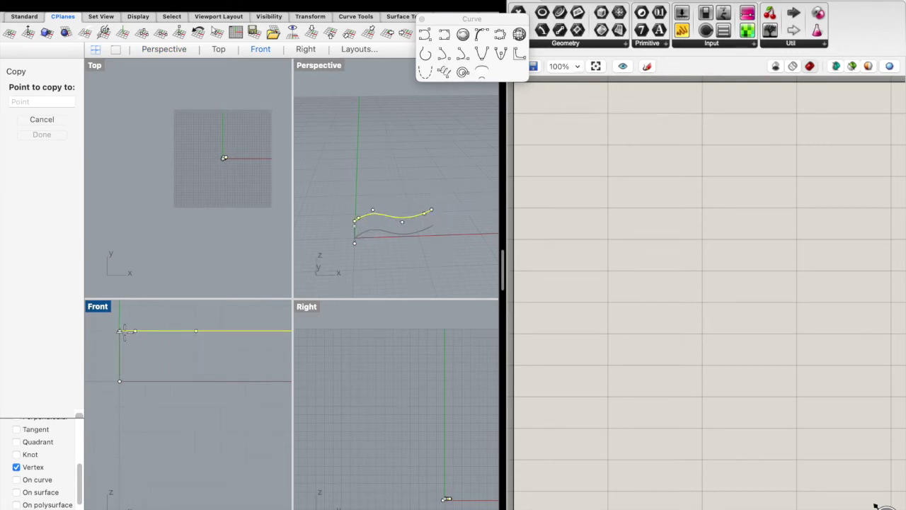
{"action": "right_click_drag", "start_coordinate": [123, 318], "coordinate": [138, 404]}
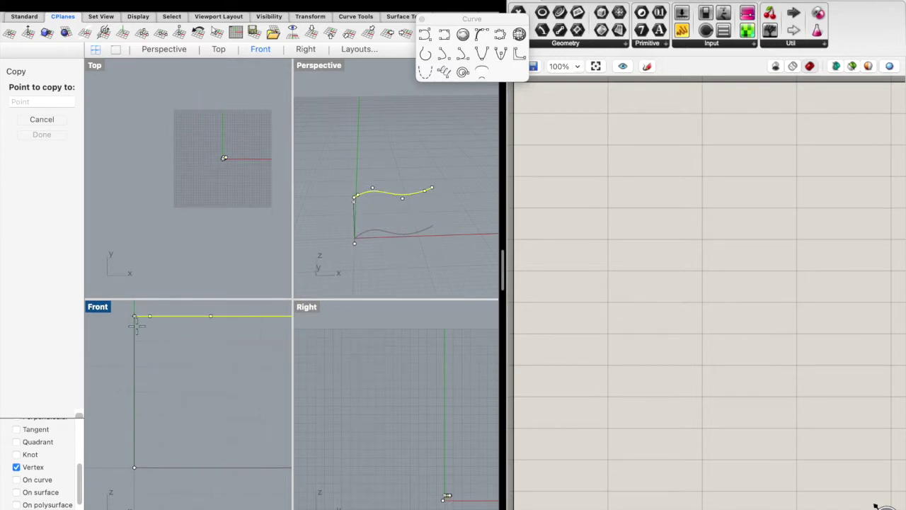
{"action": "left_click", "coordinate": [137, 324]}
{"action": "key", "text": "Return"}
{"action": "key", "text": "Escape"}
Loft a surface between the lower and upper curves with the Normal style and no curve simplification.
{"action": "double_click", "coordinate": [324, 71]}
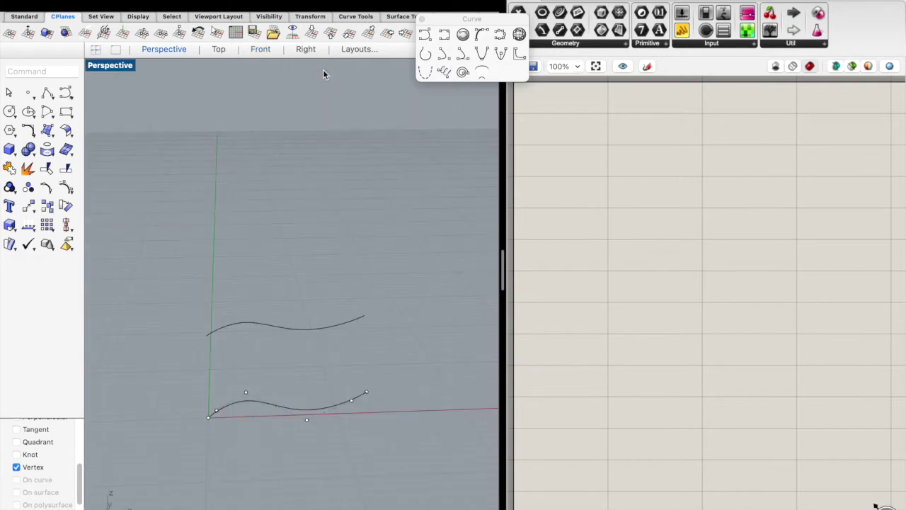
{"action": "left_click_drag", "start_coordinate": [327, 249], "coordinate": [209, 439]}
{"action": "type", "text": "Loft"}
{"action": "key", "text": "Return"}
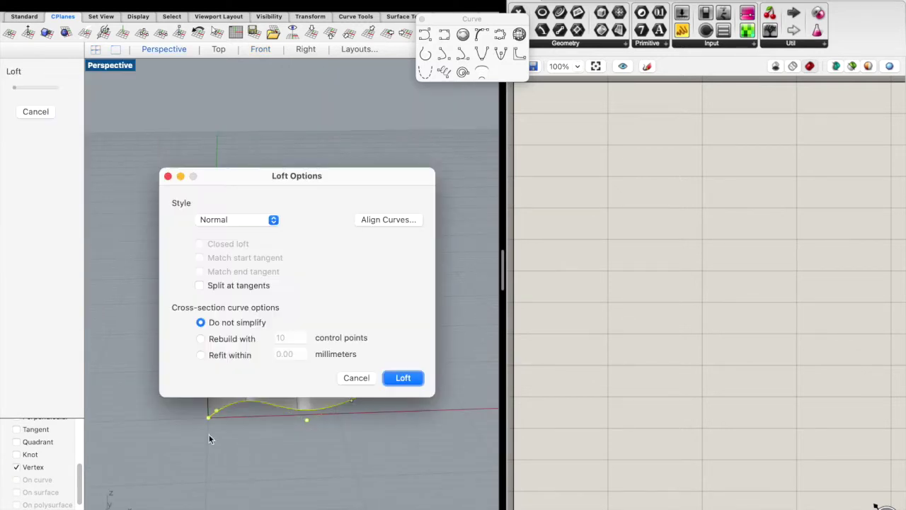
{"action": "key", "text": "Return"}
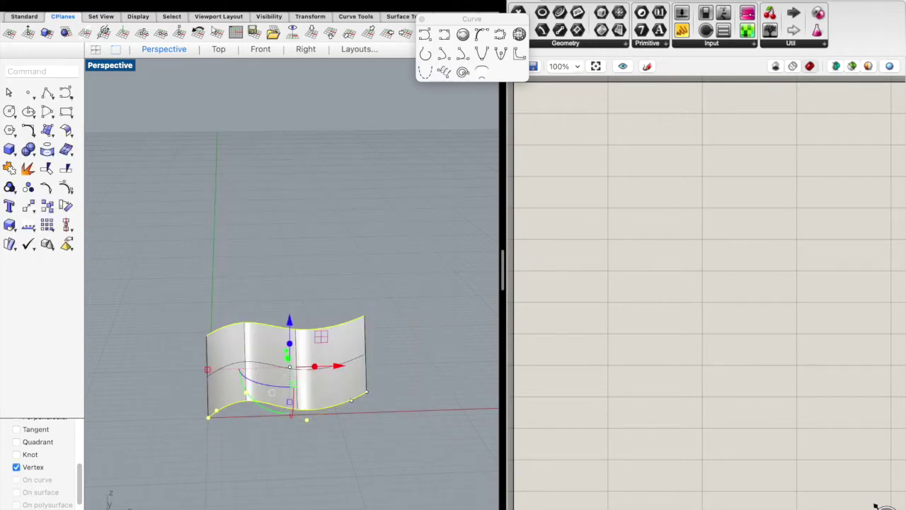
{"action": "key", "text": "Escape"}
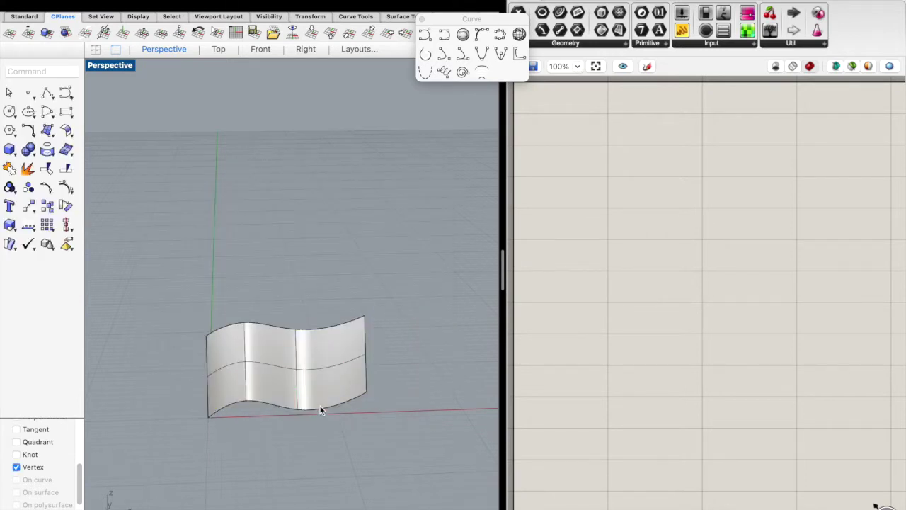
Close the floating Curve palette and add a Surface parameter to the Grasshopper canvas.
{"action": "left_click", "coordinate": [319, 408]}
{"action": "left_click", "coordinate": [585, 171]}
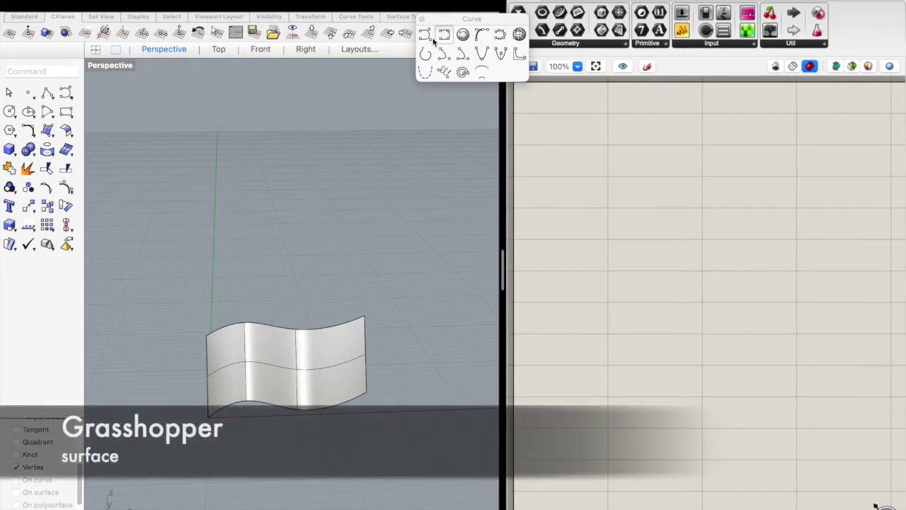
{"action": "left_click", "coordinate": [422, 19]}
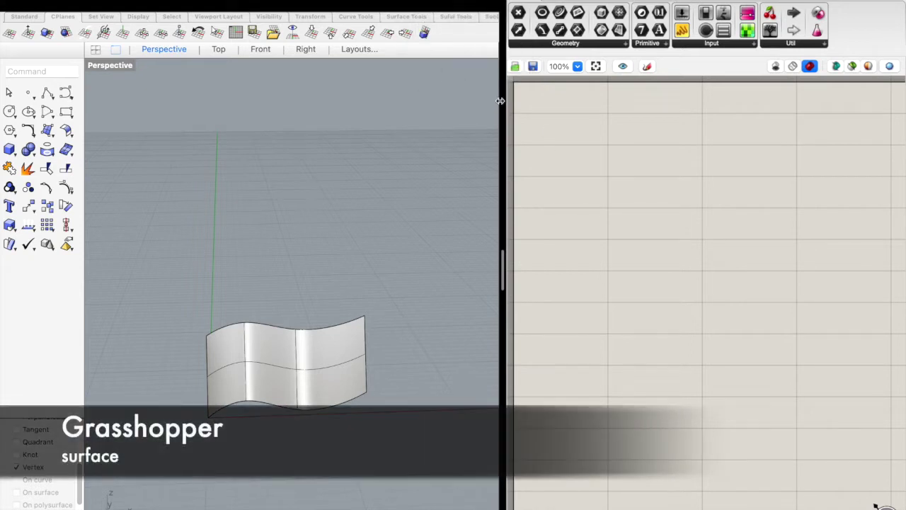
{"action": "double_click", "coordinate": [570, 152]}
{"action": "type", "text": "surf"}
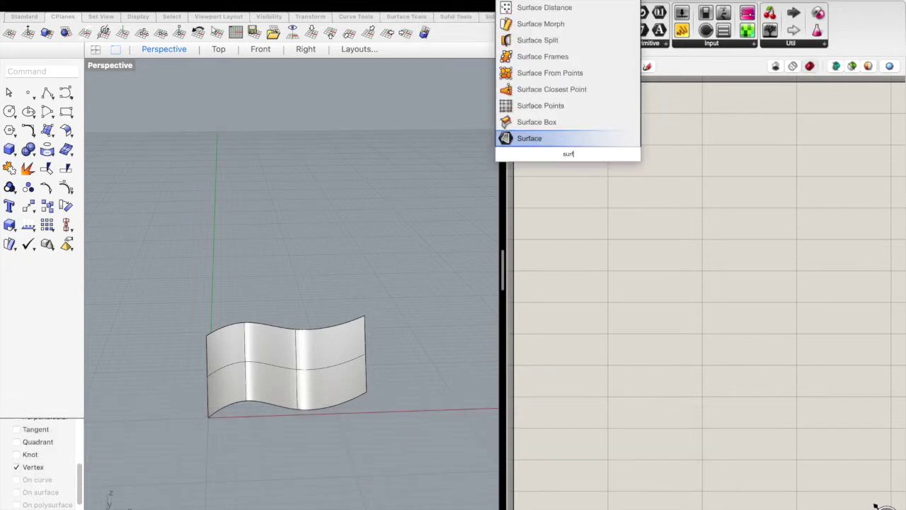
{"action": "left_click", "coordinate": [566, 144]}
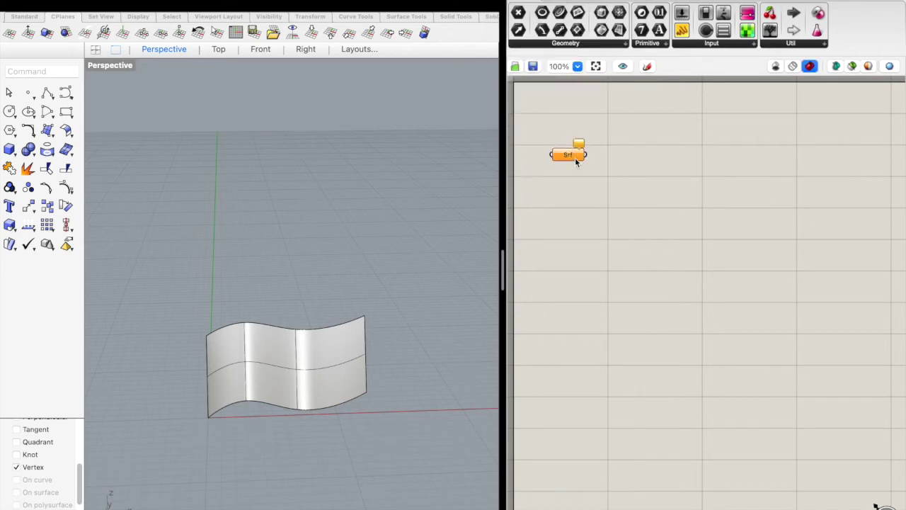
Reference the lofted surface in the Surface parameter and internalise its data.
{"action": "right_click", "coordinate": [579, 158]}
{"action": "left_click", "coordinate": [621, 340]}
{"action": "left_click", "coordinate": [359, 375]}
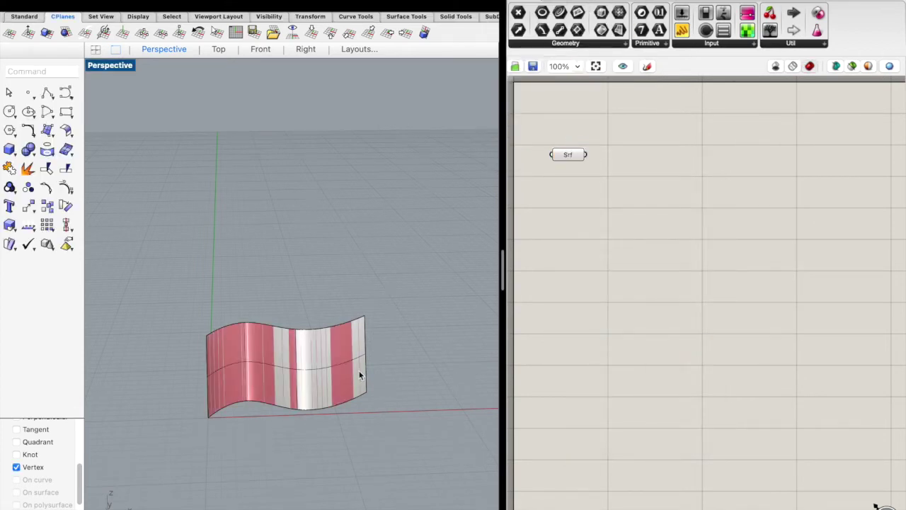
{"action": "right_click", "coordinate": [570, 154]}
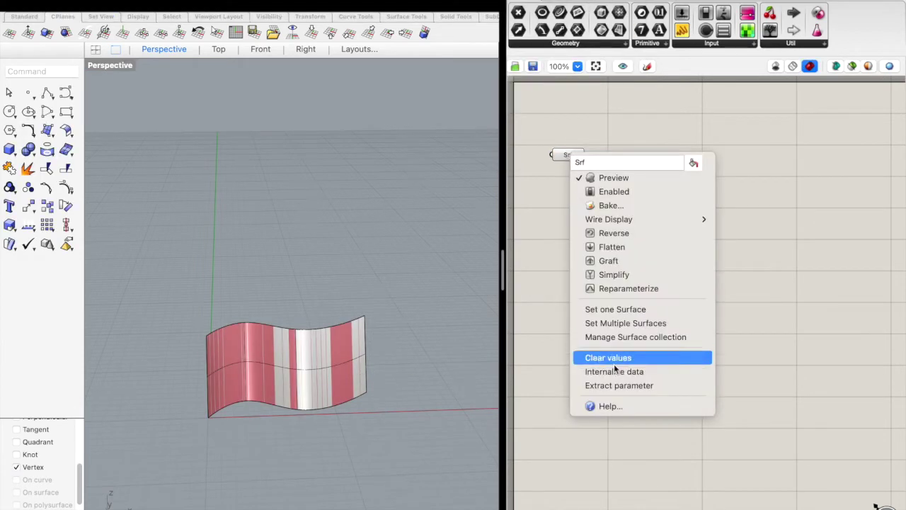
{"action": "left_click", "coordinate": [615, 371]}
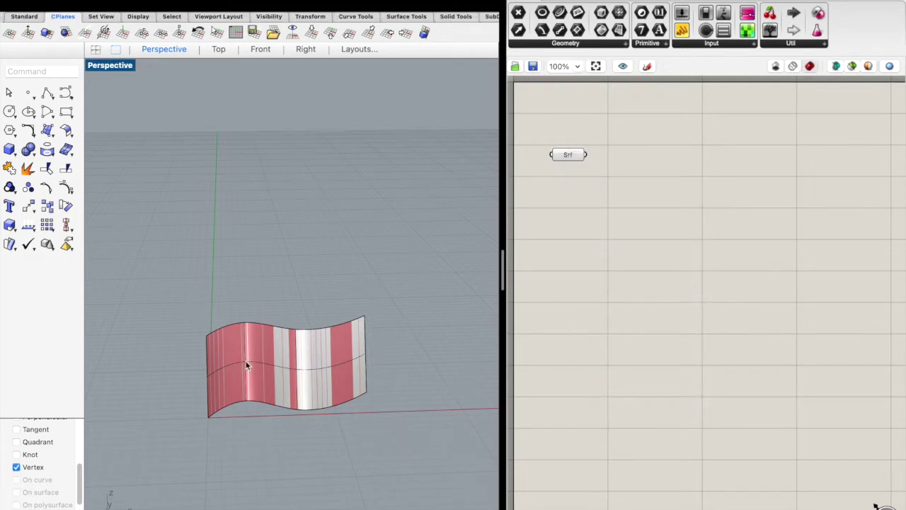
Delete the original lofted surface and its curves from the Rhino model, keeping only the Grasshopper surface.
{"action": "left_click_drag", "start_coordinate": [196, 327], "coordinate": [404, 502]}
{"action": "key", "text": "Escape"}
{"action": "left_click", "coordinate": [330, 351]}
{"action": "key", "text": "Escape"}
{"action": "left_click", "coordinate": [325, 329]}
{"action": "key", "text": "Escape"}
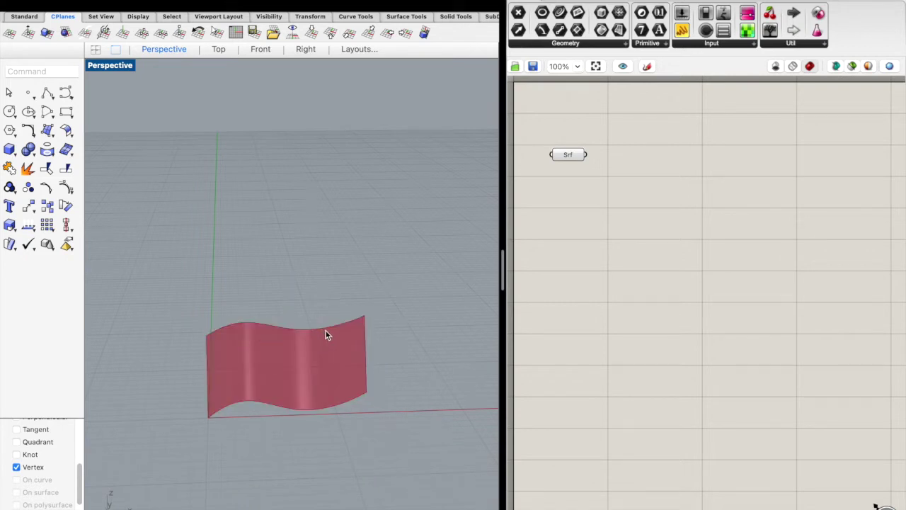
Add a Divide Domain² component and connect the Surface parameter to its I input.
{"action": "double_click", "coordinate": [616, 170]}
{"action": "type", "text": "iv"}
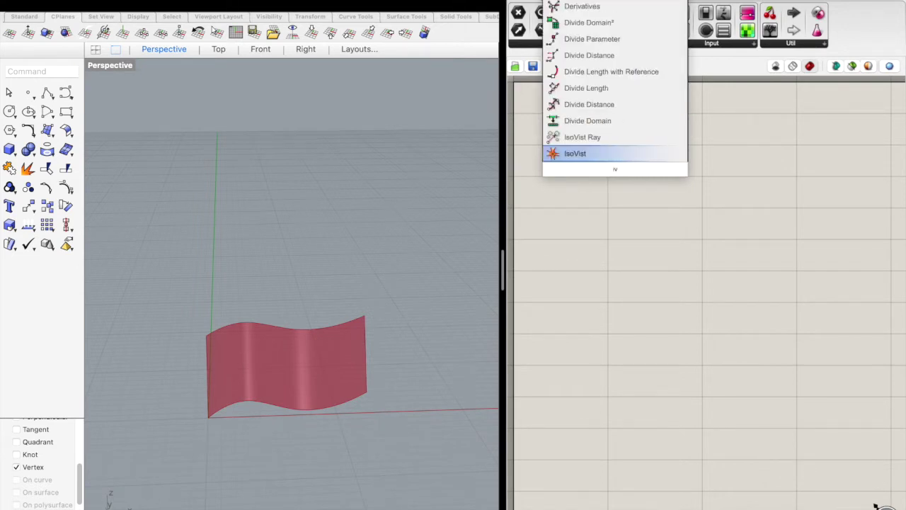
{"action": "key", "text": "Up"}
{"action": "key", "text": "Up"}
{"action": "key", "text": "Up"}
{"action": "key", "text": "Up"}
{"action": "key", "text": "Up"}
{"action": "key", "text": "Up"}
{"action": "key", "text": "Up"}
{"action": "key", "text": "Up"}
{"action": "key", "text": "Return"}
{"action": "left_click_drag", "start_coordinate": [617, 177], "coordinate": [638, 179]}
{"action": "left_click_drag", "start_coordinate": [586, 156], "coordinate": [672, 171]}
Add number sliders of 6 and 12 and connect them to the domain division's U and V counts.
{"action": "double_click", "coordinate": [583, 194]}
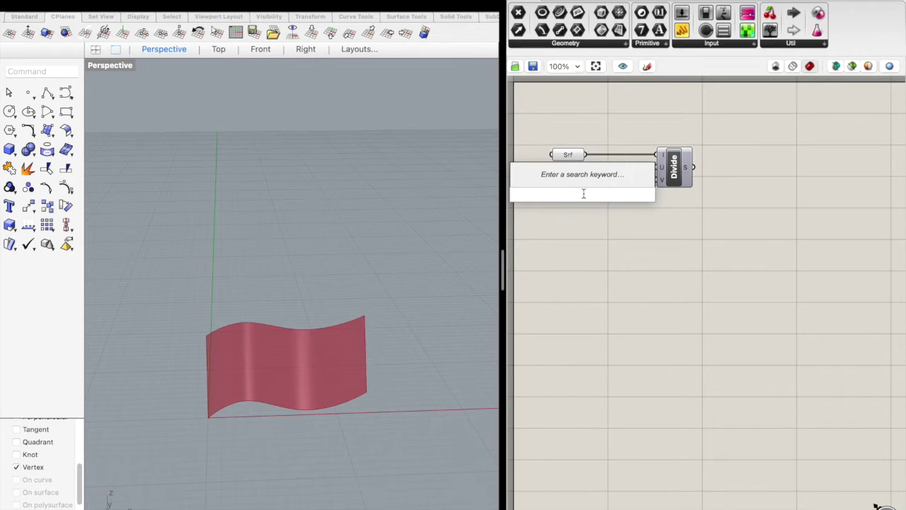
{"action": "type", "text": "6"}
{"action": "key", "text": "Return"}
{"action": "left_click_drag", "start_coordinate": [613, 198], "coordinate": [657, 168]}
{"action": "double_click", "coordinate": [575, 230]}
{"action": "type", "text": "12"}
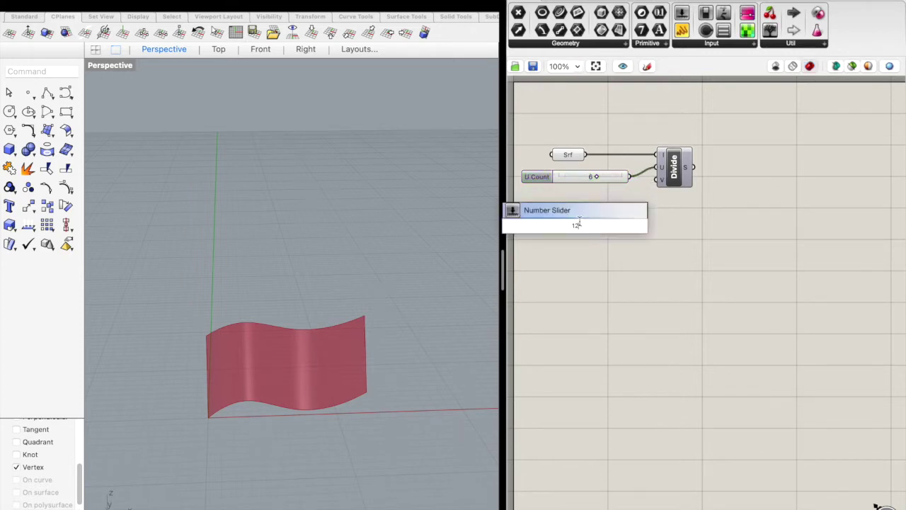
{"action": "key", "text": "Return"}
{"action": "left_click_drag", "start_coordinate": [580, 224], "coordinate": [658, 179]}
Add a Surface Box component, connecting the Surface parameter to S and the divided domain segments to D.
{"action": "double_click", "coordinate": [783, 195]}
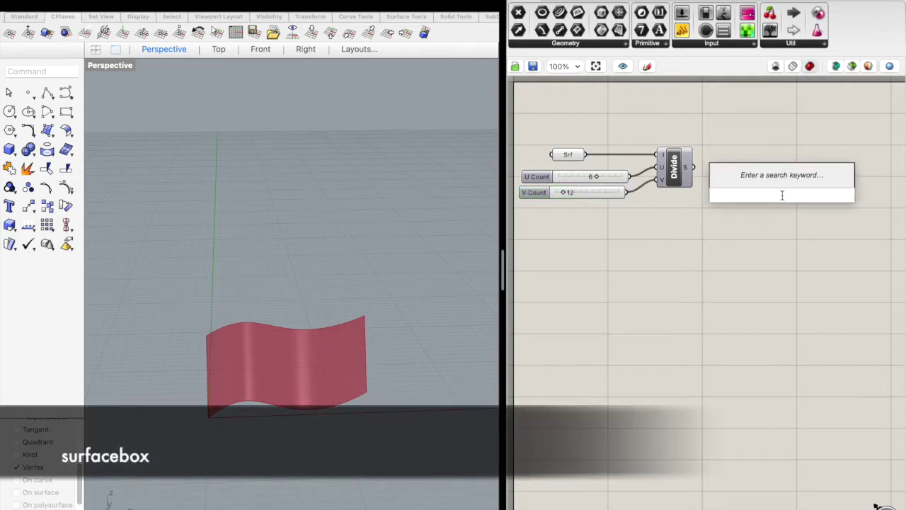
{"action": "type", "text": "surf"}
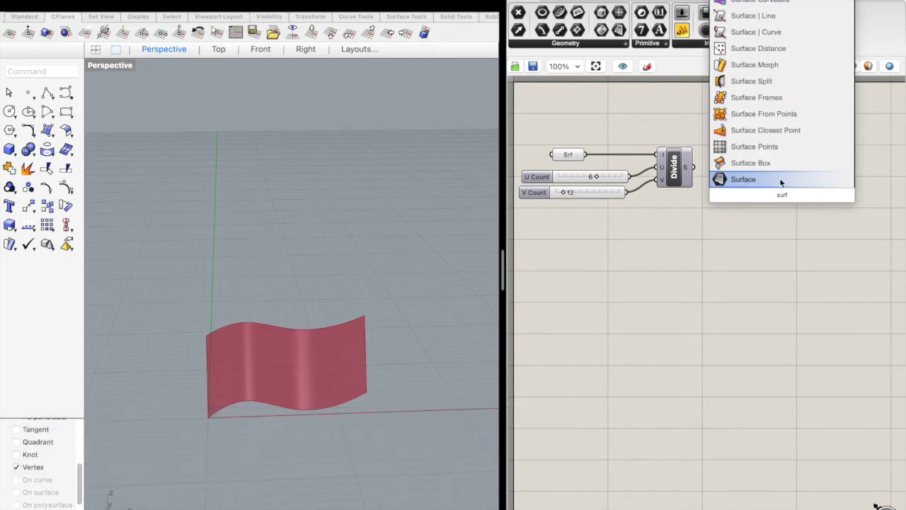
{"action": "left_click", "coordinate": [750, 163]}
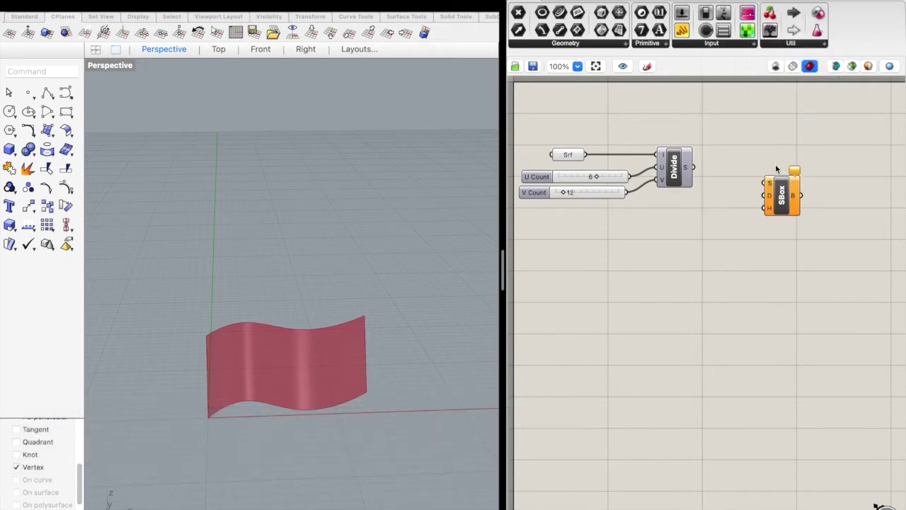
{"action": "left_click_drag", "start_coordinate": [698, 173], "coordinate": [755, 172]}
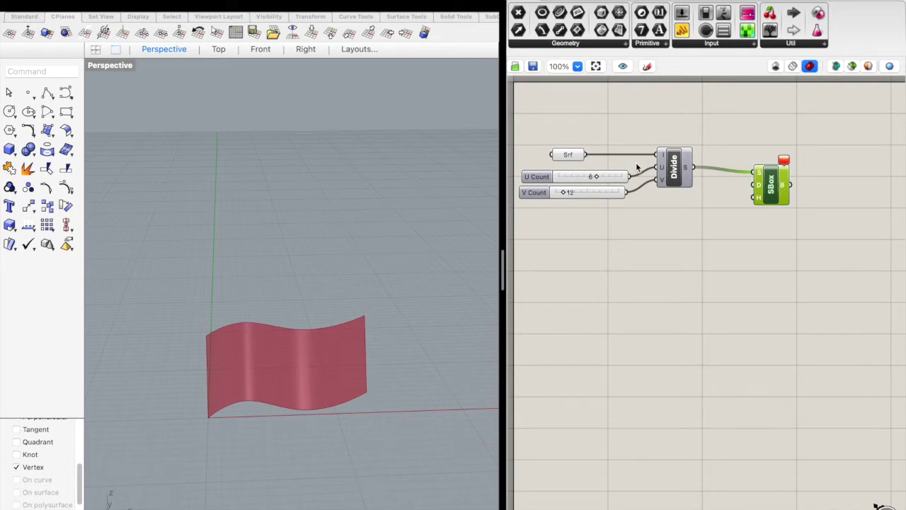
{"action": "key", "text": "ctrl+z"}
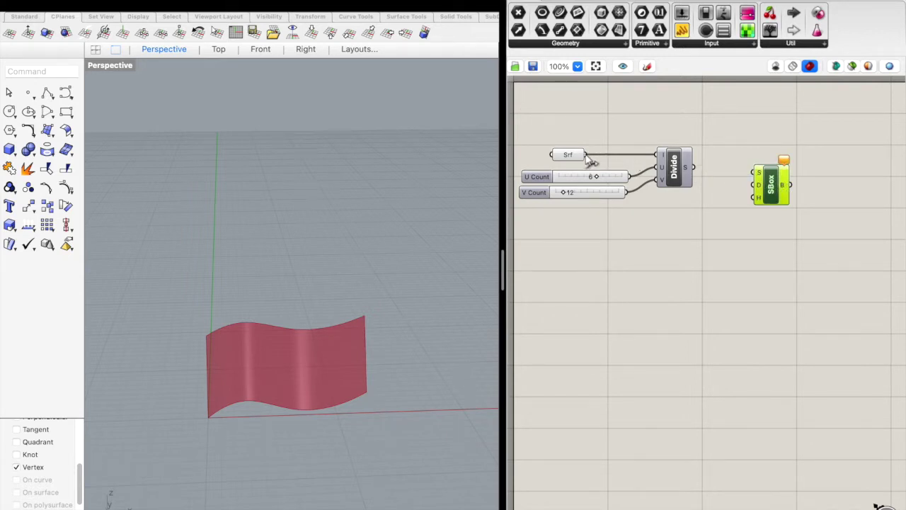
{"action": "left_click_drag", "start_coordinate": [697, 168], "coordinate": [758, 172]}
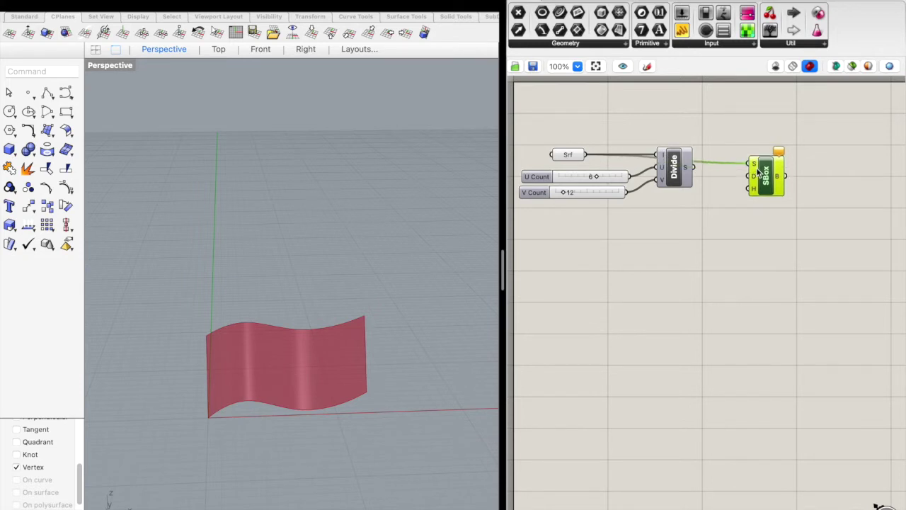
{"action": "left_click_drag", "start_coordinate": [694, 167], "coordinate": [749, 179]}
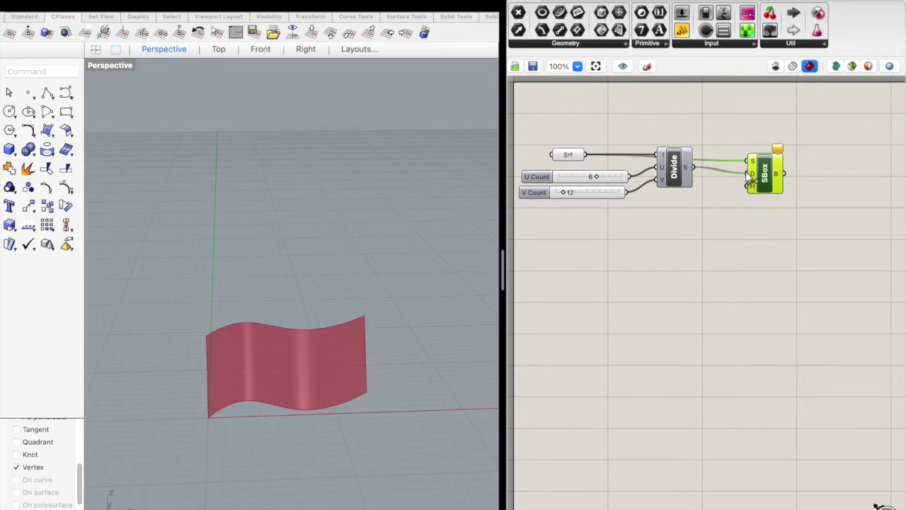
{"action": "left_click", "coordinate": [724, 203]}
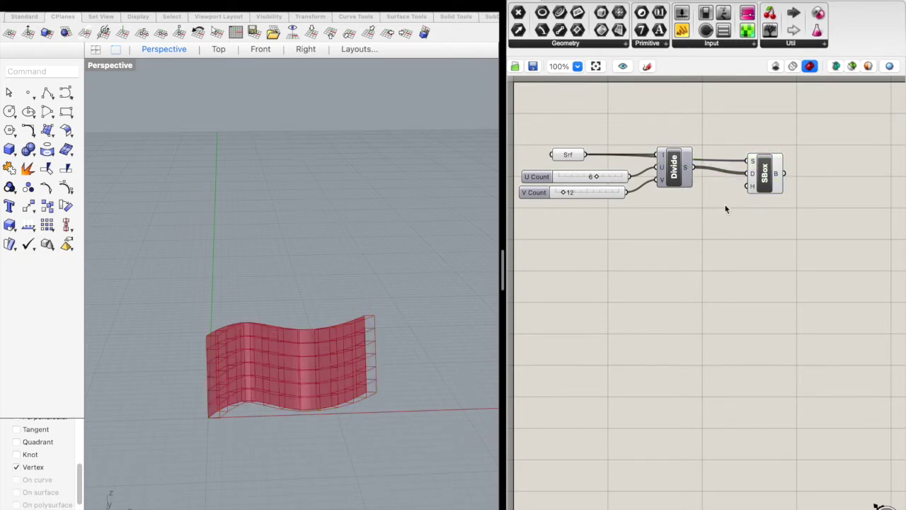
{"action": "double_click", "coordinate": [663, 221]}
{"action": "type", "text": "slider"}
{"action": "key", "text": "Return"}
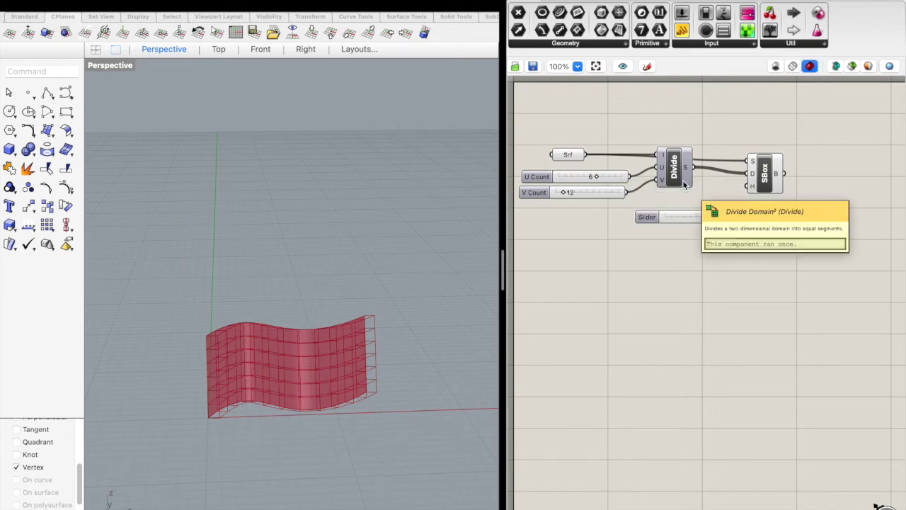
{"action": "left_click_drag", "start_coordinate": [737, 216], "coordinate": [749, 185]}
{"action": "left_click", "coordinate": [705, 215]}
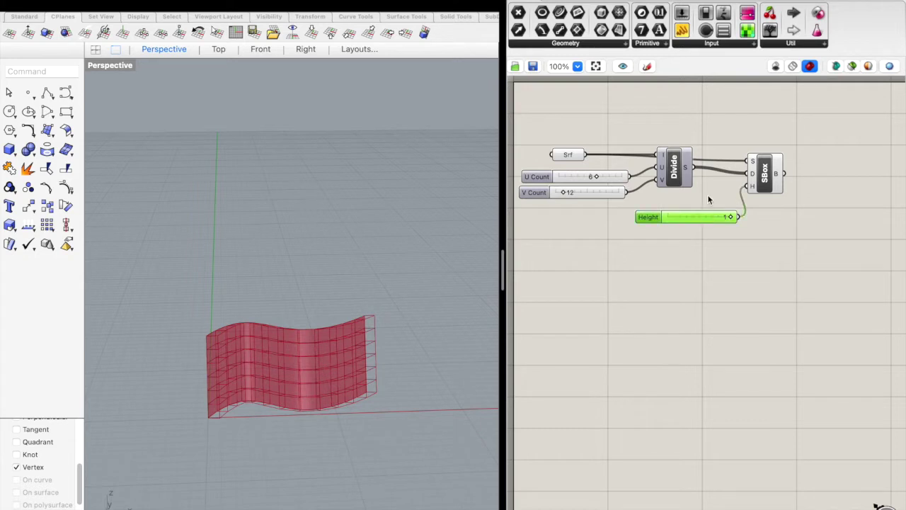
{"action": "key", "text": "Delete"}
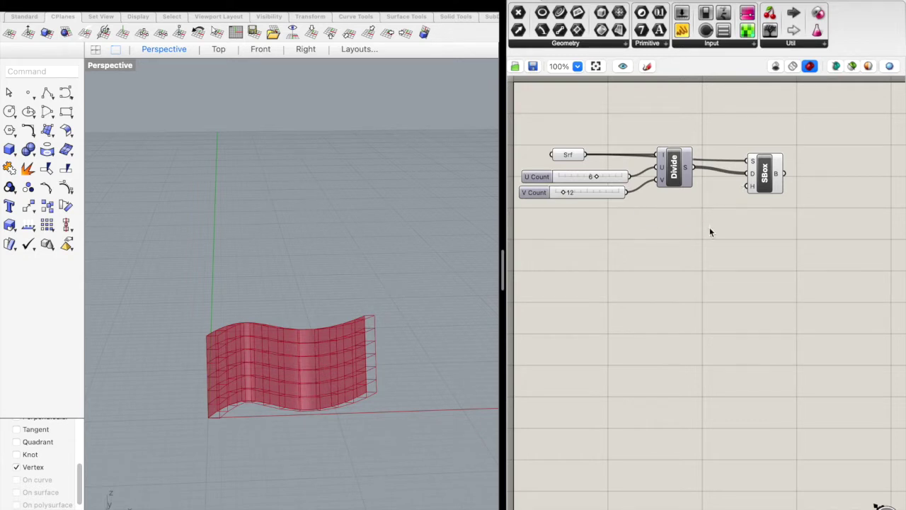
Add a number slider of 0.5 and connect it to the Surface Box's height input.
{"action": "double_click", "coordinate": [709, 227]}
{"action": "type", "text": "0.5"}
{"action": "key", "text": "Return"}
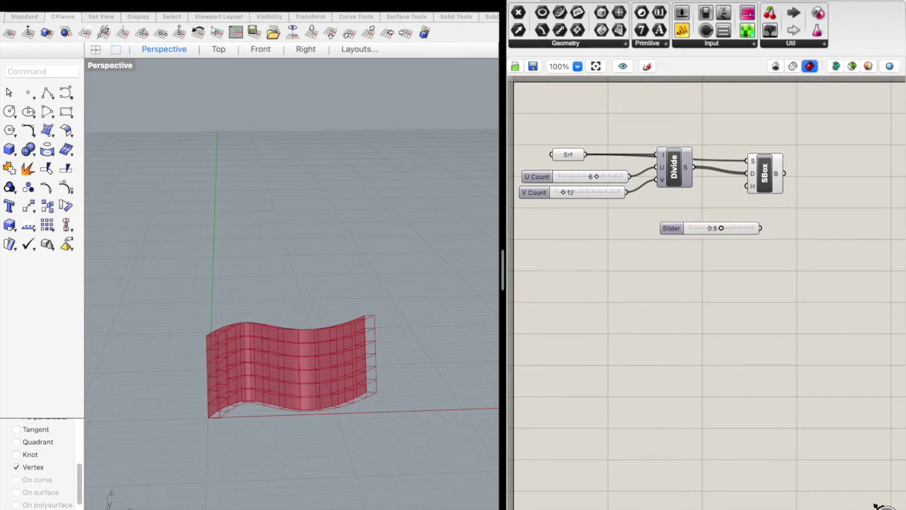
{"action": "left_click_drag", "start_coordinate": [747, 233], "coordinate": [790, 192]}
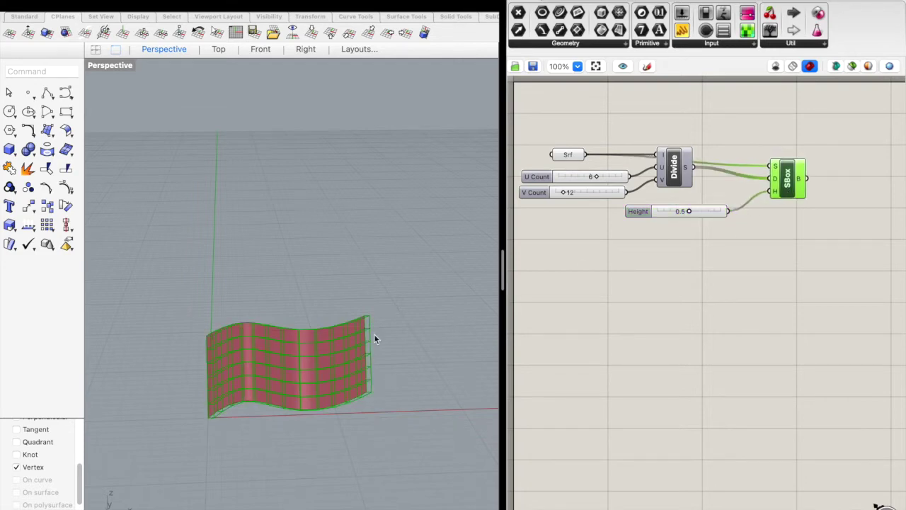
{"action": "scroll", "coordinate": [374, 333], "scroll_direction": "up", "scroll_amount": 3}
{"action": "scroll", "coordinate": [266, 374], "scroll_direction": "down", "scroll_amount": 4}
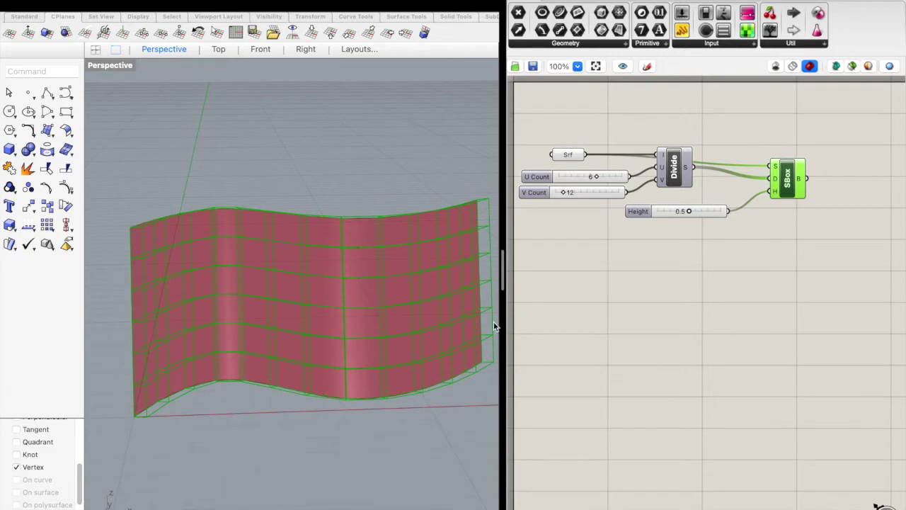
{"action": "double_click", "coordinate": [558, 328]}
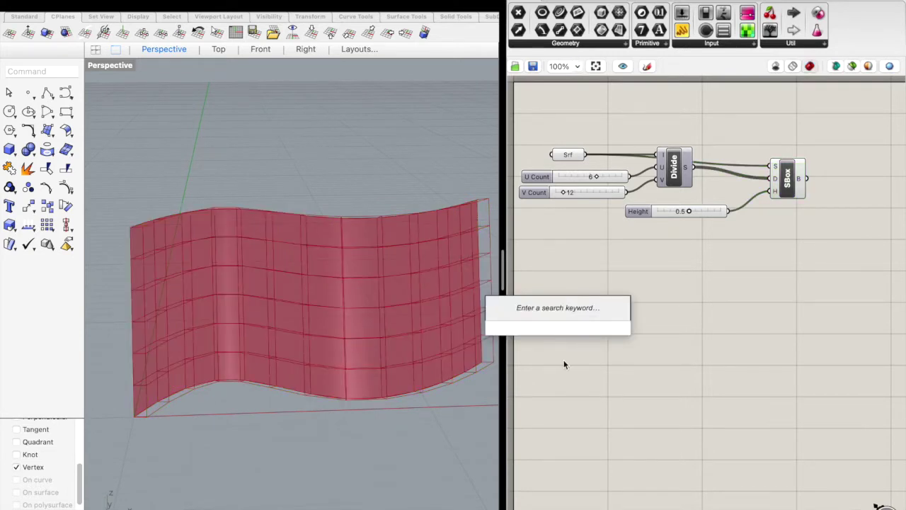
{"action": "left_click", "coordinate": [563, 360]}
{"action": "right_click", "coordinate": [323, 356]}
{"action": "left_click", "coordinate": [274, 368]}
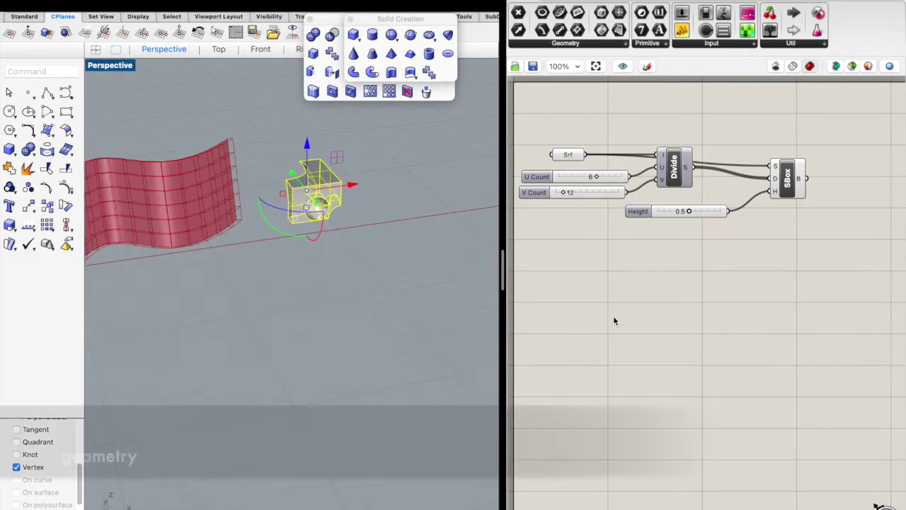
Add a Geometry parameter and assign the modelled box-shaped module in Rhino as its single geometry.
{"action": "double_click", "coordinate": [612, 316]}
{"action": "type", "text": "geo"}
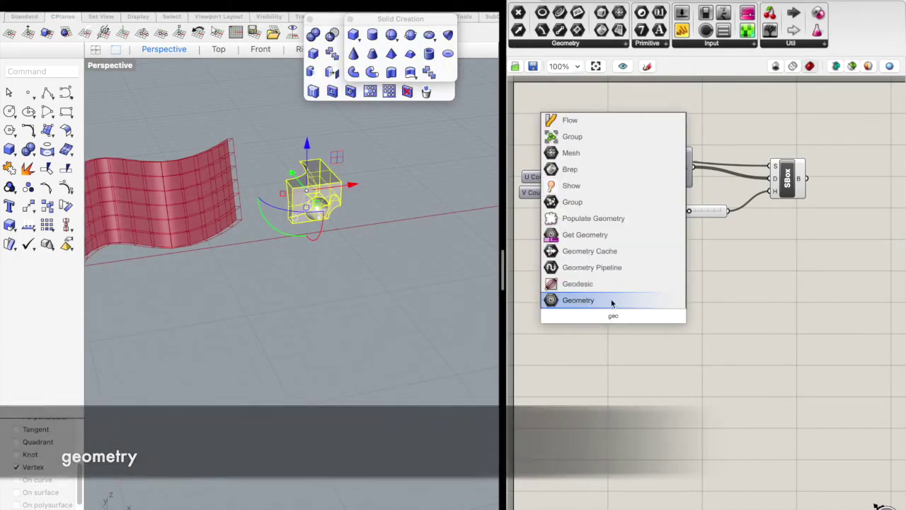
{"action": "left_click", "coordinate": [612, 303]}
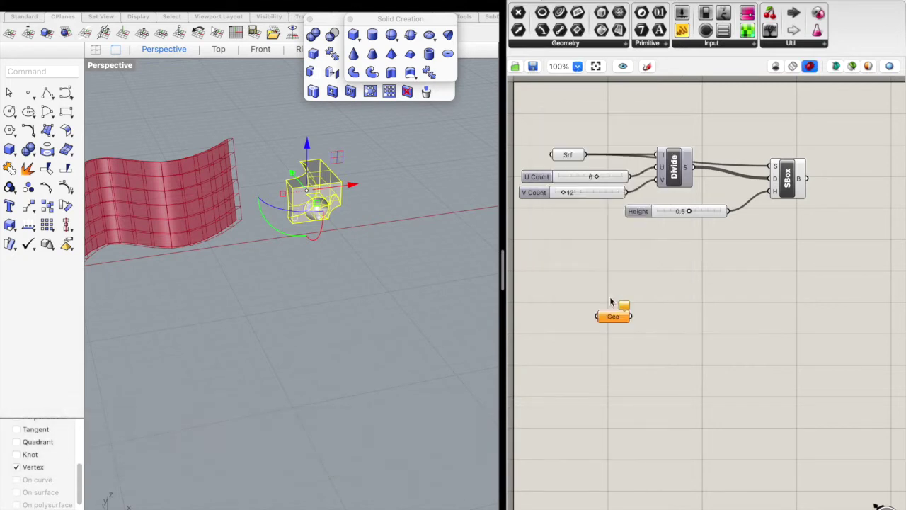
{"action": "left_click_drag", "start_coordinate": [625, 322], "coordinate": [564, 287]}
{"action": "right_click", "coordinate": [564, 287]}
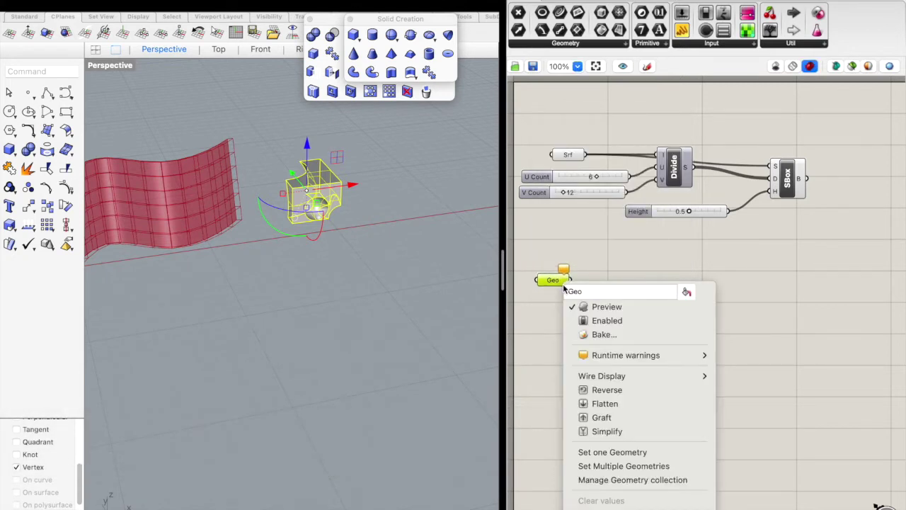
{"action": "left_click", "coordinate": [603, 456]}
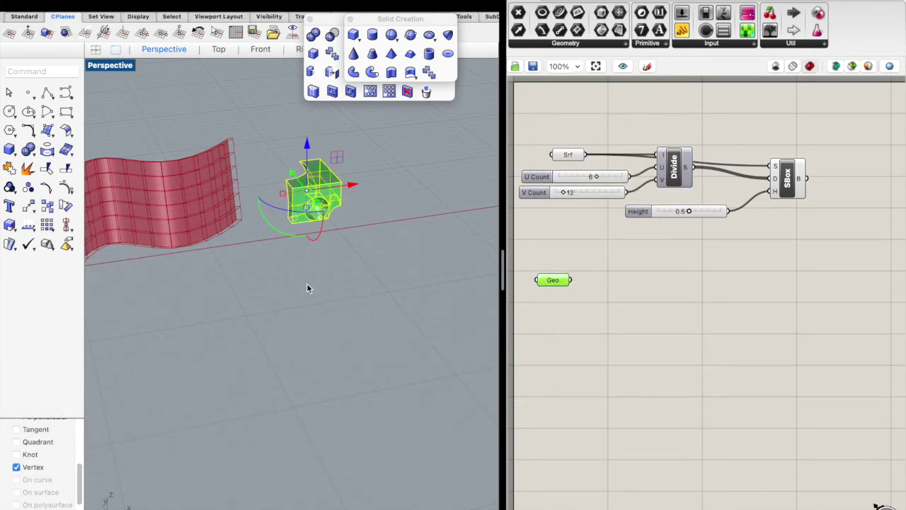
Add a Bounding Box component and connect the Geometry parameter to its C input.
{"action": "double_click", "coordinate": [627, 302]}
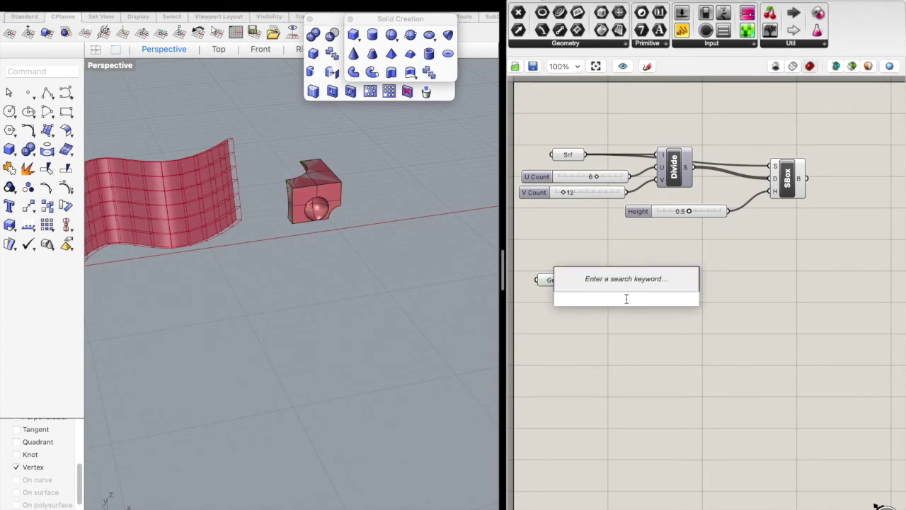
{"action": "type", "text": "bo"}
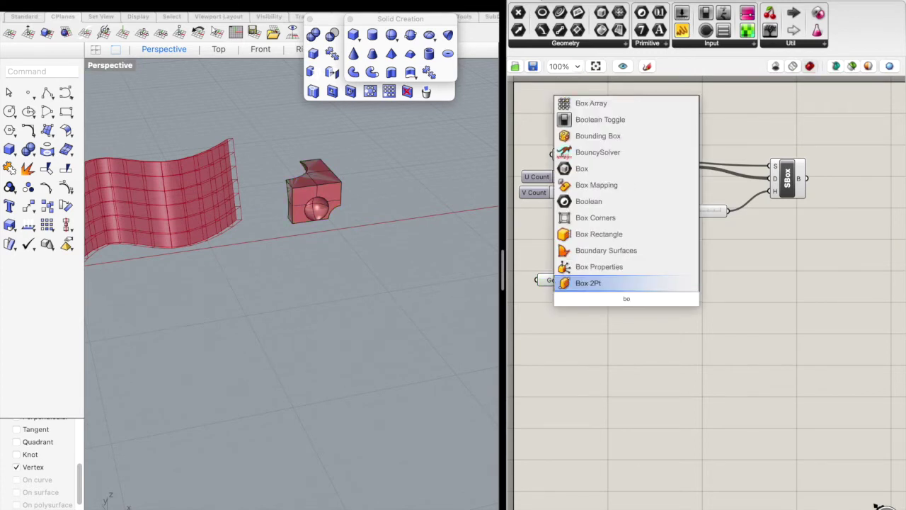
{"action": "left_click", "coordinate": [619, 142]}
{"action": "left_click", "coordinate": [620, 293]}
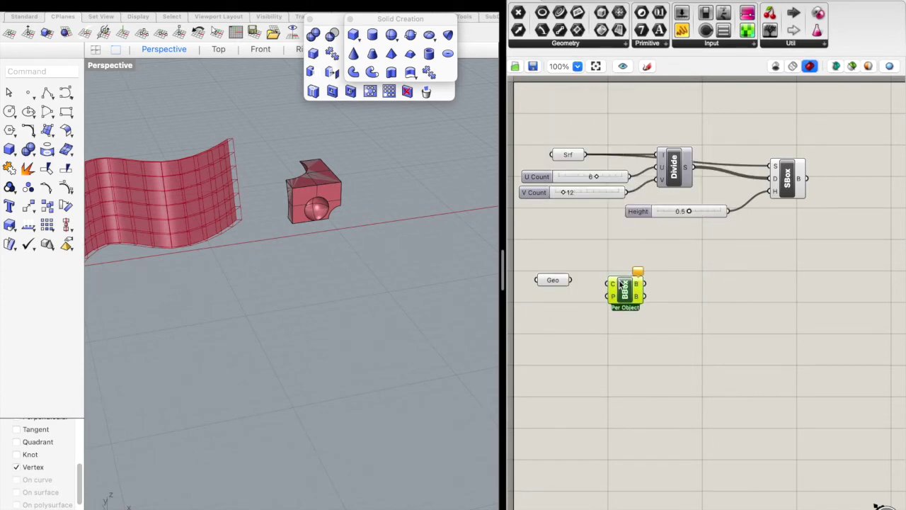
{"action": "left_click_drag", "start_coordinate": [572, 280], "coordinate": [639, 294]}
Move the Geometry parameter and Bounding Box together so that they sit directly below the Height slider and Surface Box.
{"action": "left_click_drag", "start_coordinate": [704, 267], "coordinate": [540, 324]}
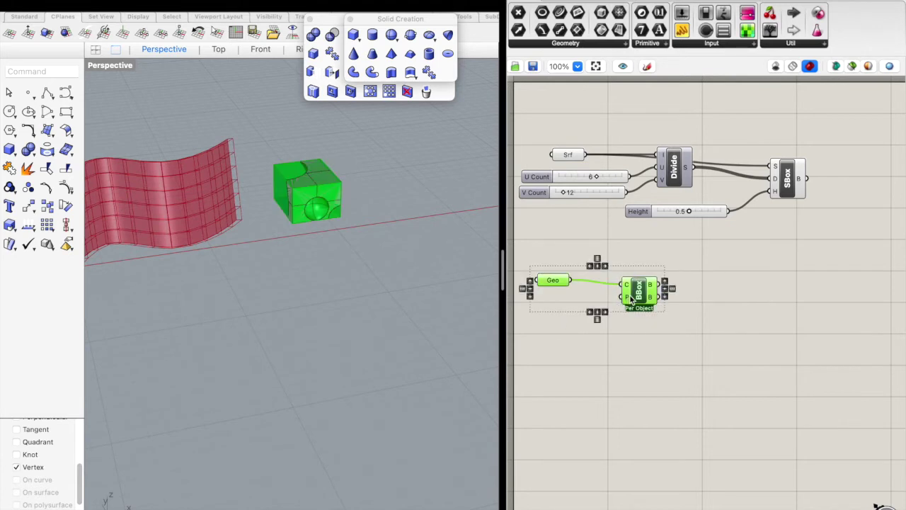
{"action": "left_click_drag", "start_coordinate": [640, 297], "coordinate": [759, 282]}
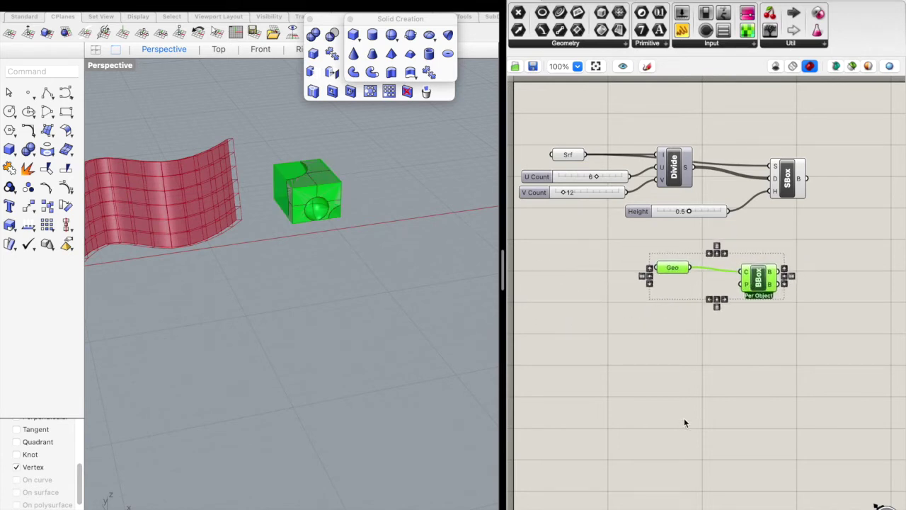
{"action": "left_click", "coordinate": [685, 418]}
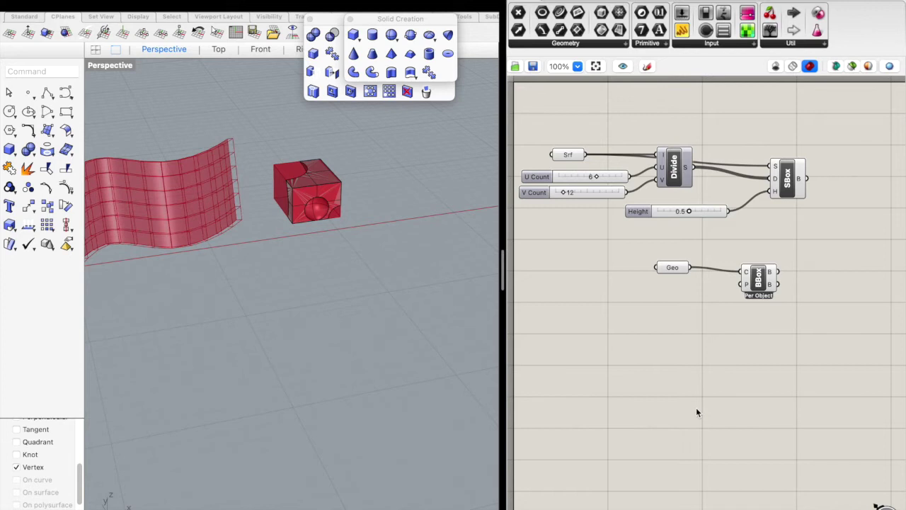
{"action": "scroll", "coordinate": [702, 320], "scroll_direction": "right", "scroll_amount": 4}
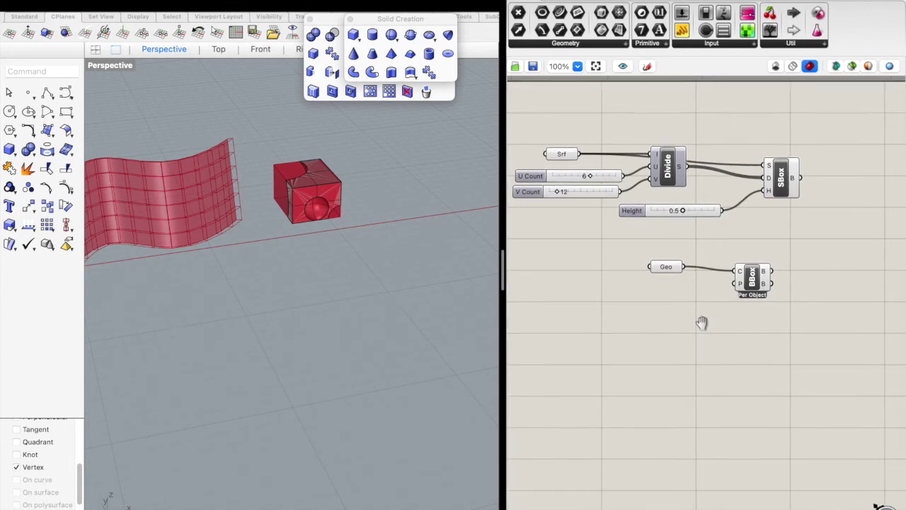
{"action": "left_click_drag", "start_coordinate": [757, 264], "coordinate": [625, 338]}
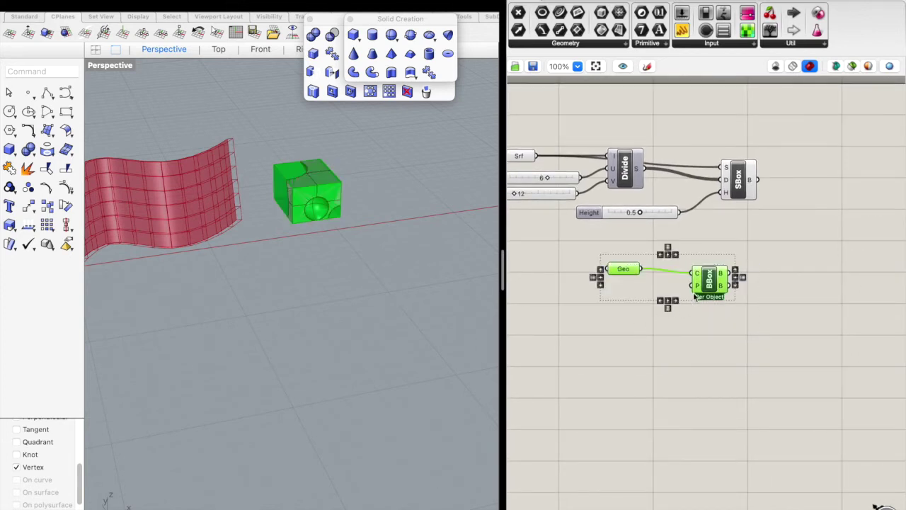
{"action": "left_click_drag", "start_coordinate": [708, 292], "coordinate": [736, 262]}
{"action": "left_click", "coordinate": [844, 182]}
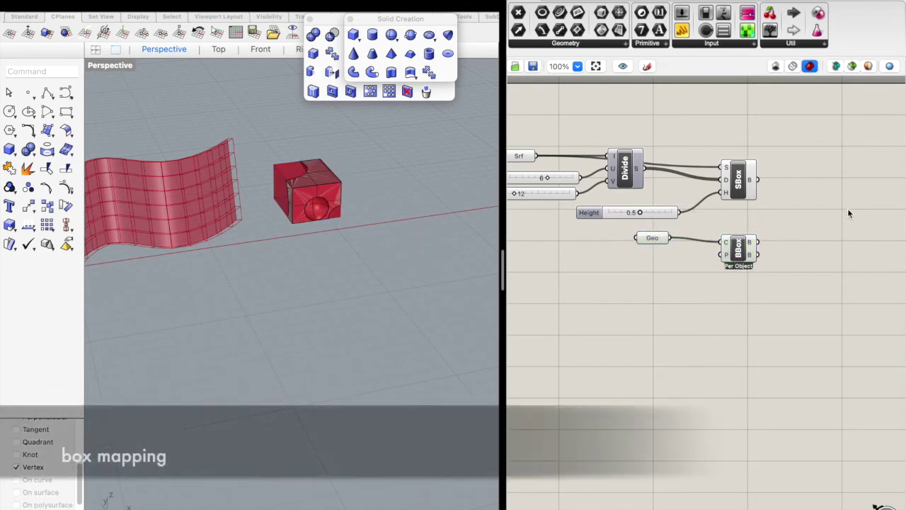
{"action": "double_click", "coordinate": [847, 208]}
{"action": "type", "text": "ox"}
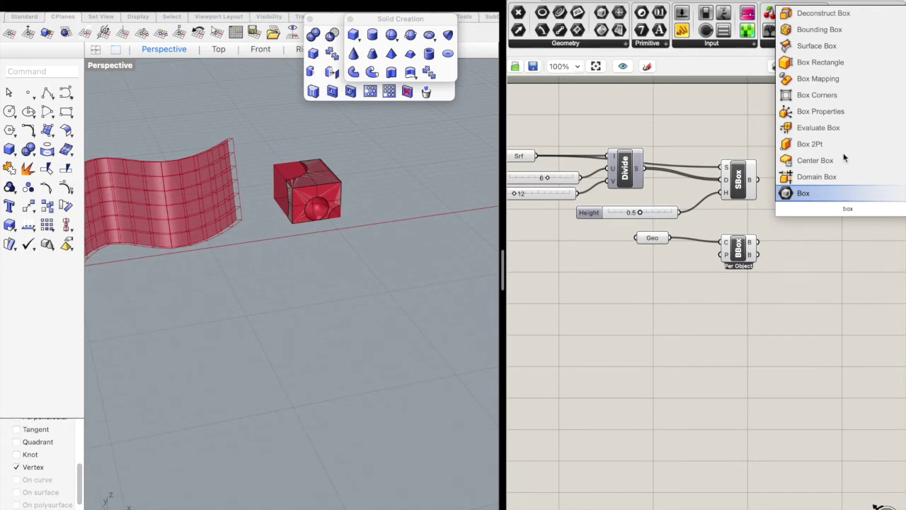
{"action": "left_click", "coordinate": [828, 76]}
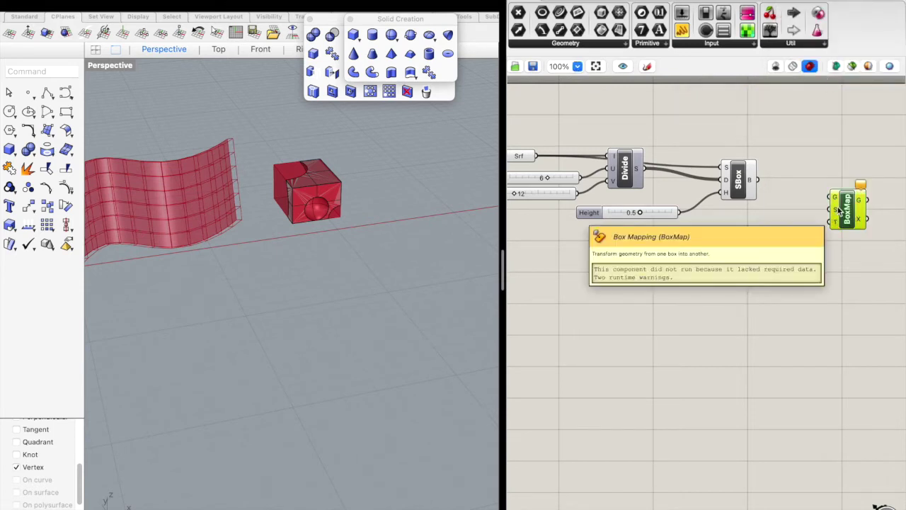
{"action": "key", "text": "Delete"}
Add a Box Morph component and place it just after the Surface Box and Bounding Box components.
{"action": "double_click", "coordinate": [831, 210]}
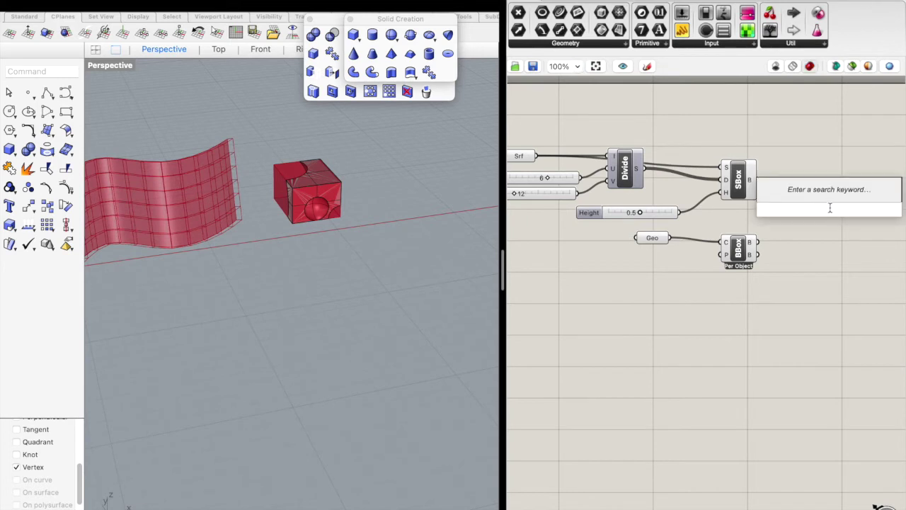
{"action": "type", "text": "box"}
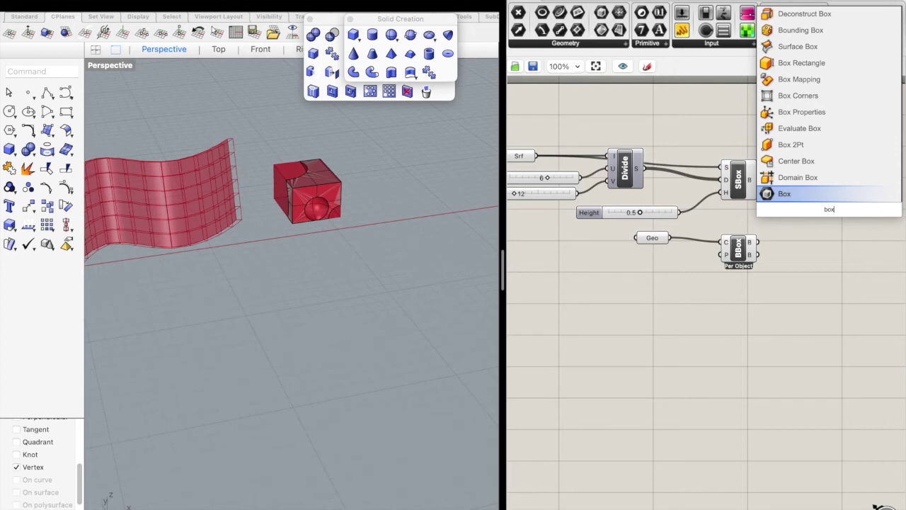
{"action": "type", "text": "m"}
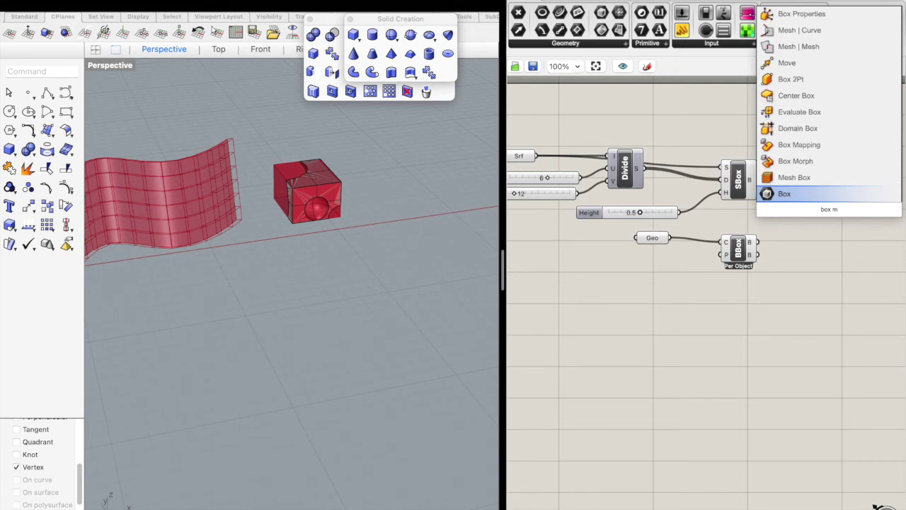
{"action": "key", "text": "Up"}
{"action": "key", "text": "Up"}
{"action": "key", "text": "Return"}
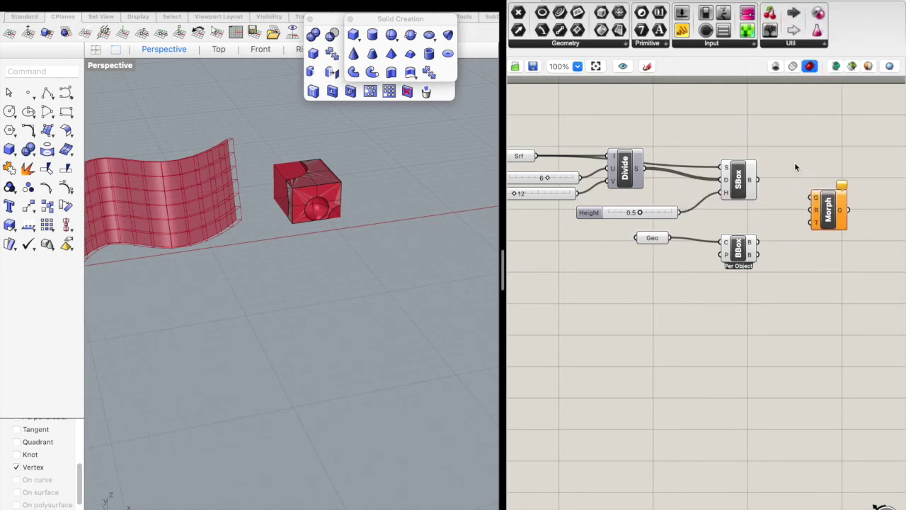
{"action": "left_click_drag", "start_coordinate": [819, 206], "coordinate": [802, 203]}
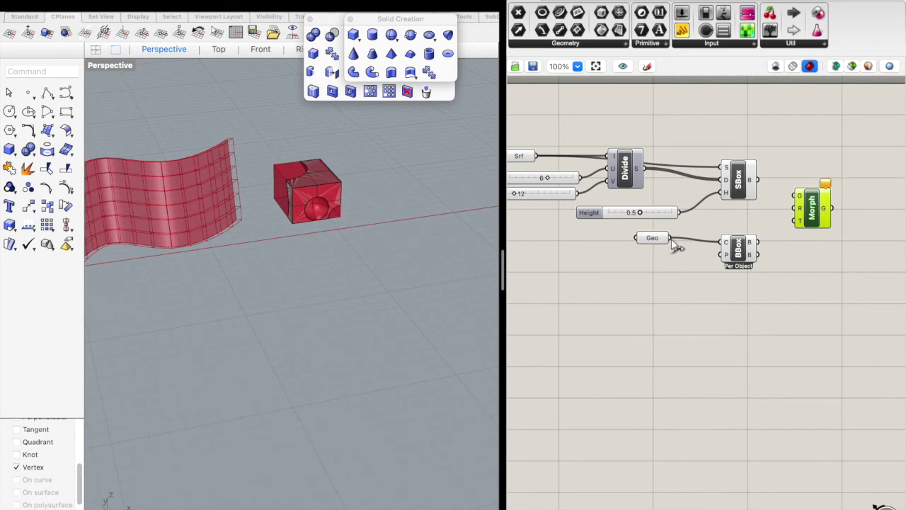
Connect the Geometry parameter to Box Morph's G, the Bounding Box's box output to R, and the Surface Box output to T.
{"action": "left_click_drag", "start_coordinate": [671, 238], "coordinate": [796, 199]}
{"action": "left_click_drag", "start_coordinate": [759, 242], "coordinate": [794, 216]}
{"action": "left_click_drag", "start_coordinate": [758, 180], "coordinate": [799, 222]}
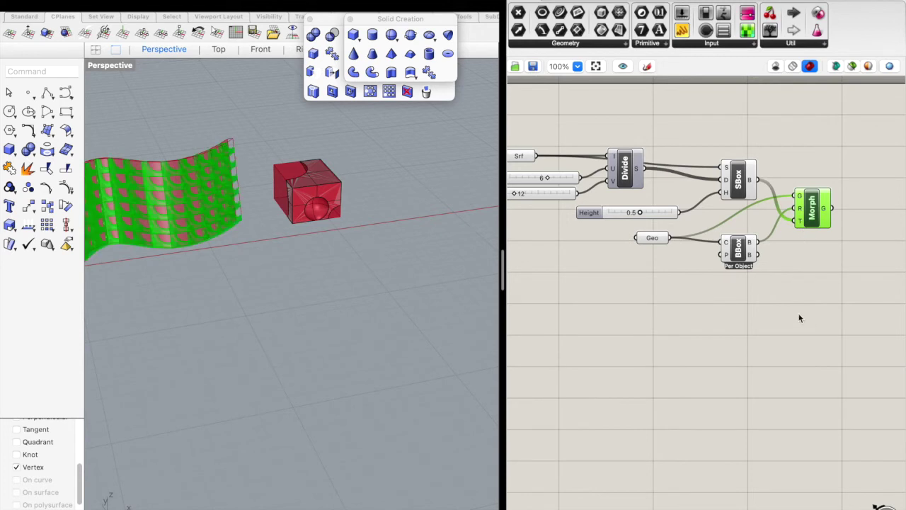
Close the floating Solid Creation palettes in Rhino and take a closer look at the morphed modules on the surface.
{"action": "left_click", "coordinate": [206, 301]}
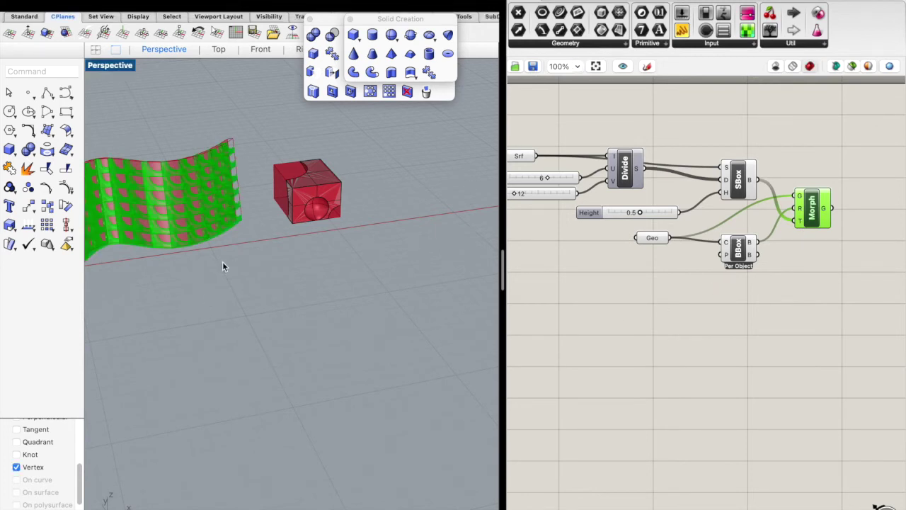
{"action": "left_click", "coordinate": [349, 20]}
{"action": "right_click_drag", "start_coordinate": [261, 240], "coordinate": [228, 230]}
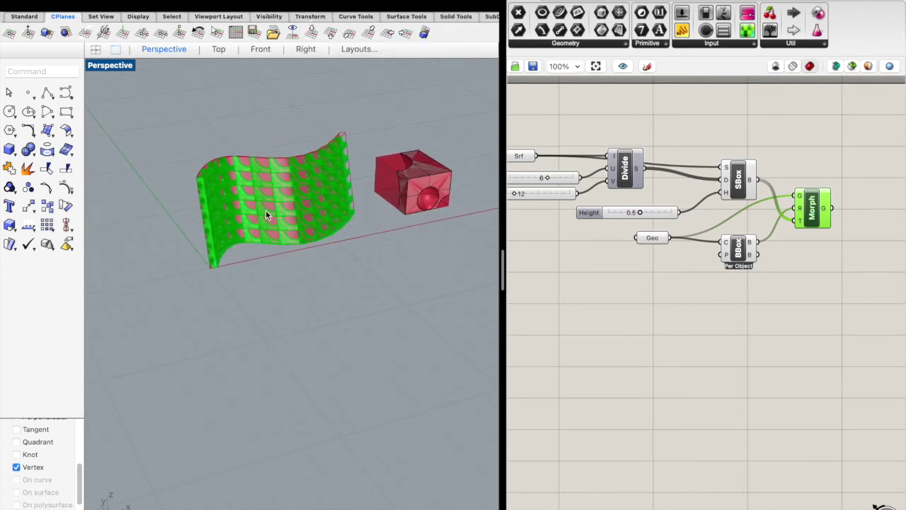
{"action": "scroll", "coordinate": [265, 210], "scroll_direction": "up", "scroll_amount": 3}
Turn off the preview of every component except Box Morph.
{"action": "left_click", "coordinate": [617, 179]}
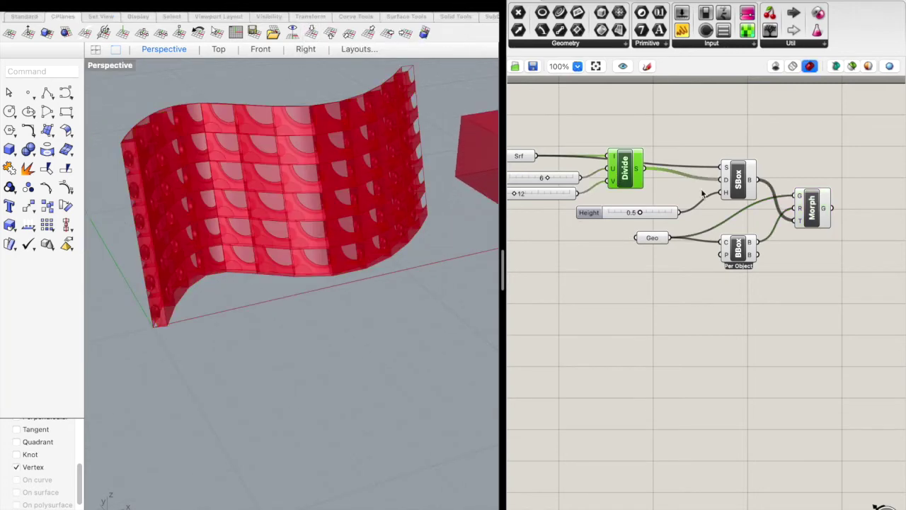
{"action": "left_click", "coordinate": [747, 183]}
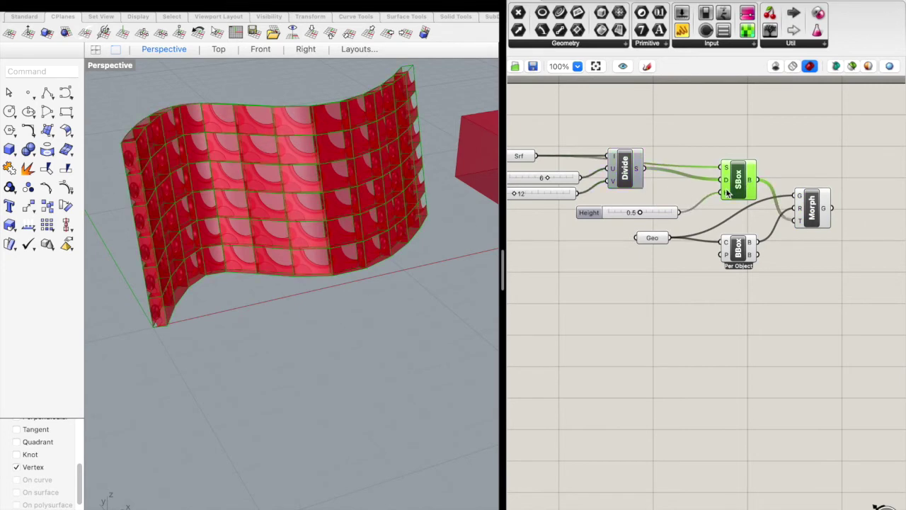
{"action": "left_click_drag", "start_coordinate": [797, 133], "coordinate": [527, 288]}
{"action": "left_click", "coordinate": [794, 110]}
{"action": "left_click_drag", "start_coordinate": [775, 112], "coordinate": [527, 312]}
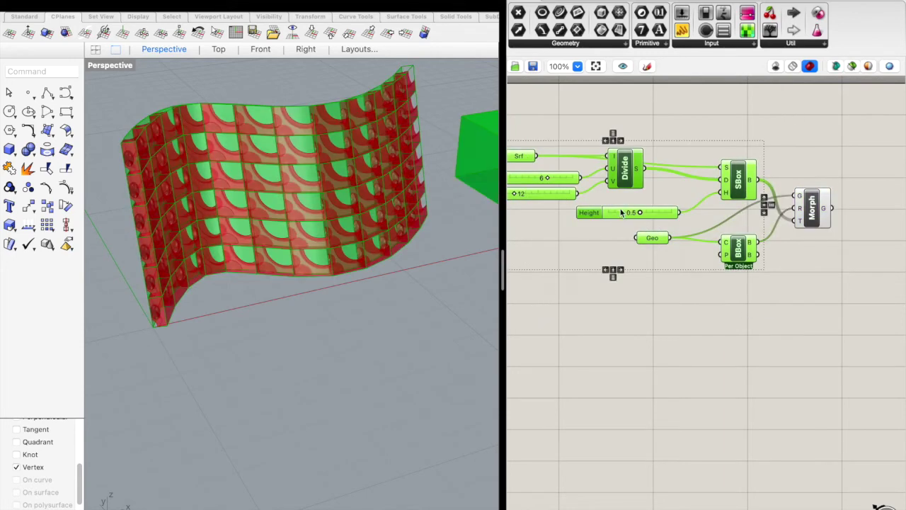
{"action": "middle_click", "coordinate": [620, 206]}
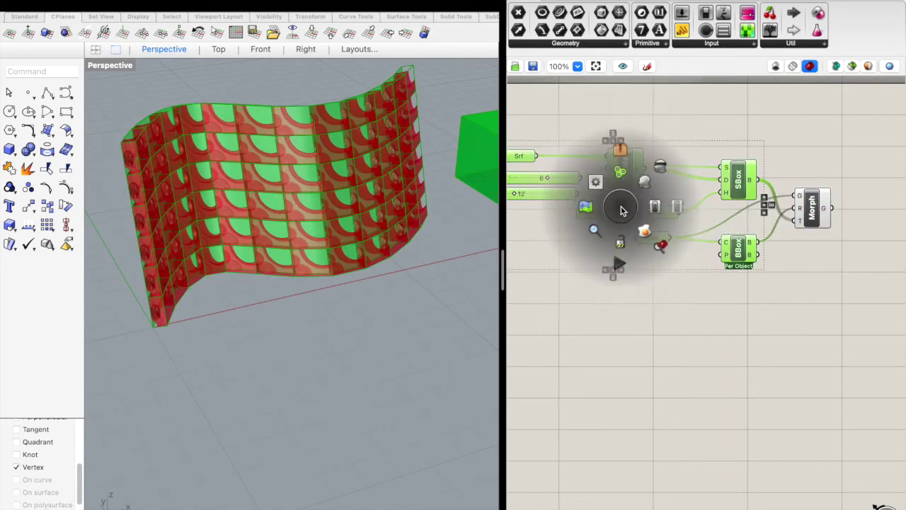
{"action": "left_click", "coordinate": [657, 178]}
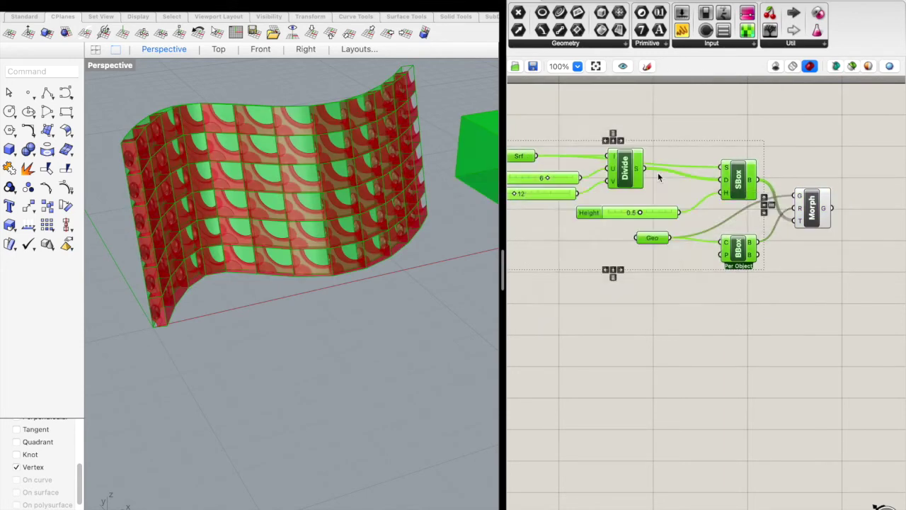
Examine the morphed module pattern on the curved surface from several angles.
{"action": "left_click", "coordinate": [391, 305]}
{"action": "right_click_drag", "start_coordinate": [341, 293], "coordinate": [334, 286]}
{"action": "scroll", "coordinate": [276, 186], "scroll_direction": "up", "scroll_amount": 5}
{"action": "scroll", "coordinate": [276, 187], "scroll_direction": "down", "scroll_amount": 5}
{"action": "scroll", "coordinate": [276, 185], "scroll_direction": "left", "scroll_amount": 6}
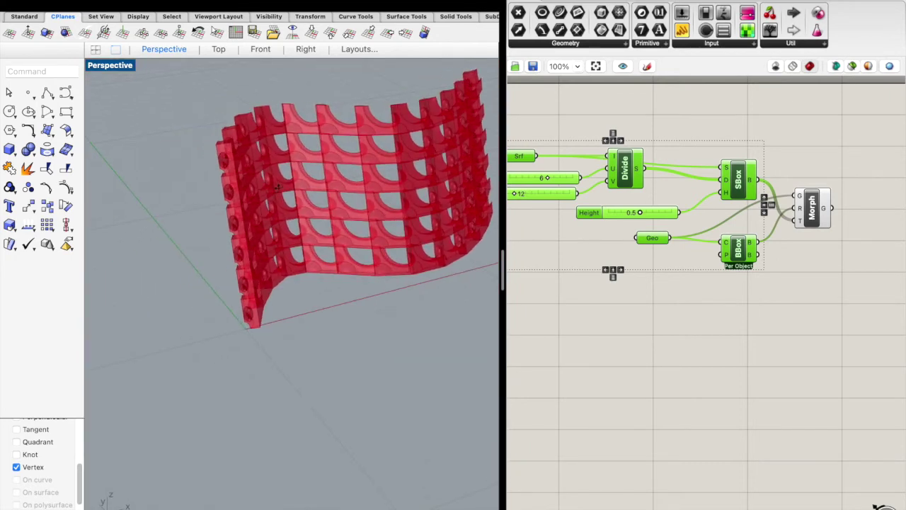
{"action": "right_click_drag", "start_coordinate": [277, 186], "coordinate": [276, 153]}
{"action": "right_click_drag", "start_coordinate": [412, 379], "coordinate": [301, 256], "text": "shift"}
{"action": "left_click", "coordinate": [594, 293]}
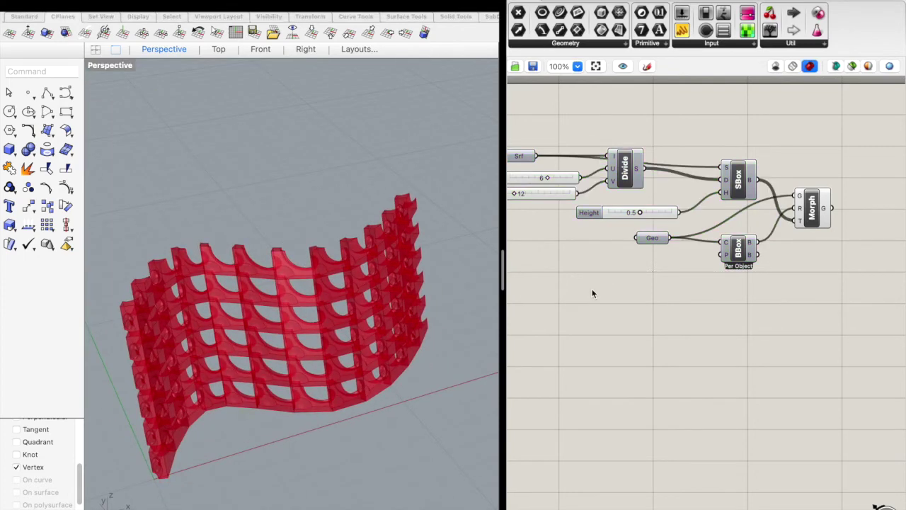
{"action": "left_click", "coordinate": [807, 211]}
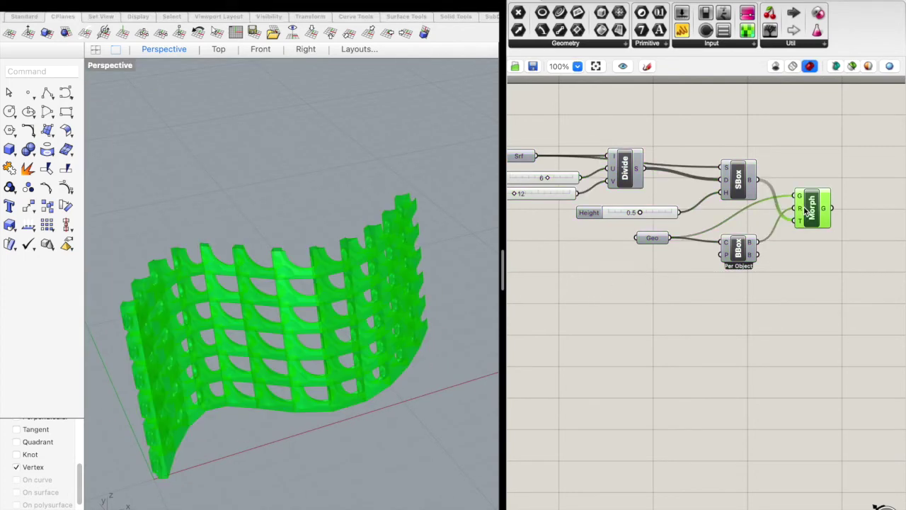
{"action": "left_click", "coordinate": [618, 174]}
{"action": "middle_click", "coordinate": [622, 177]}
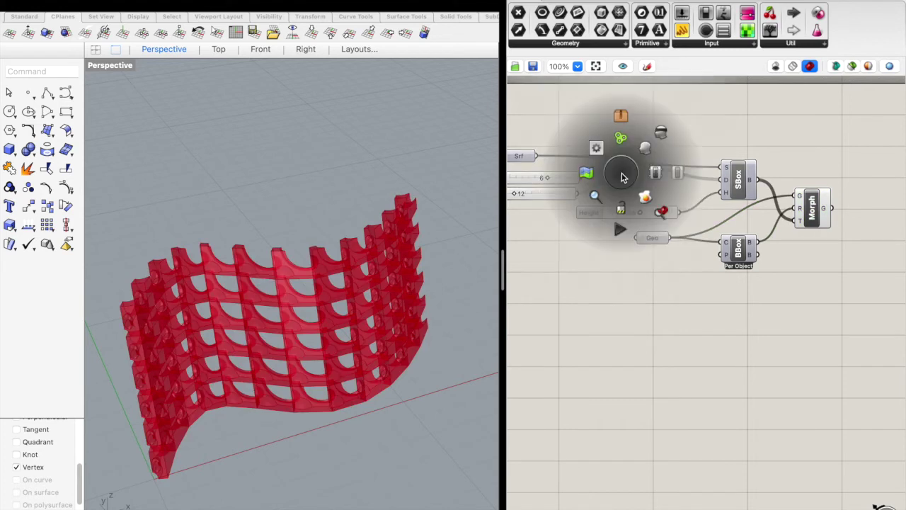
{"action": "left_click", "coordinate": [652, 145]}
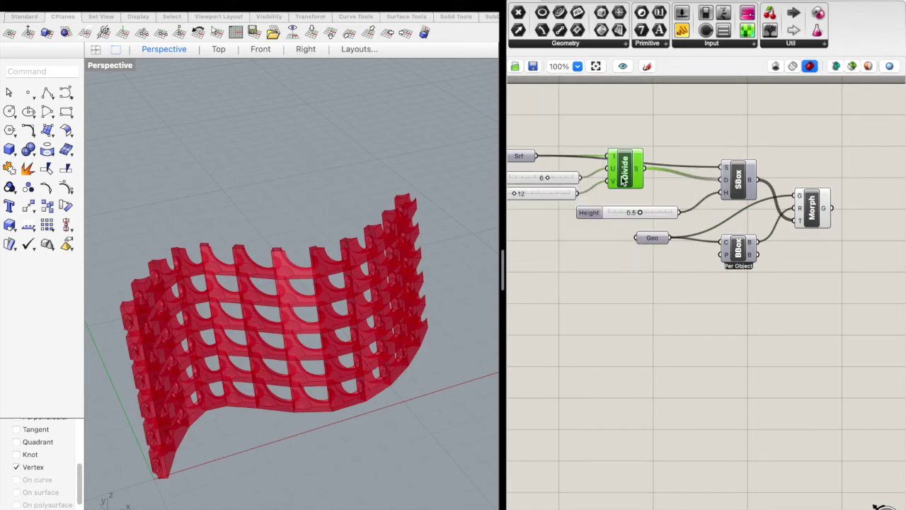
{"action": "right_click_drag", "start_coordinate": [622, 177], "coordinate": [634, 178]}
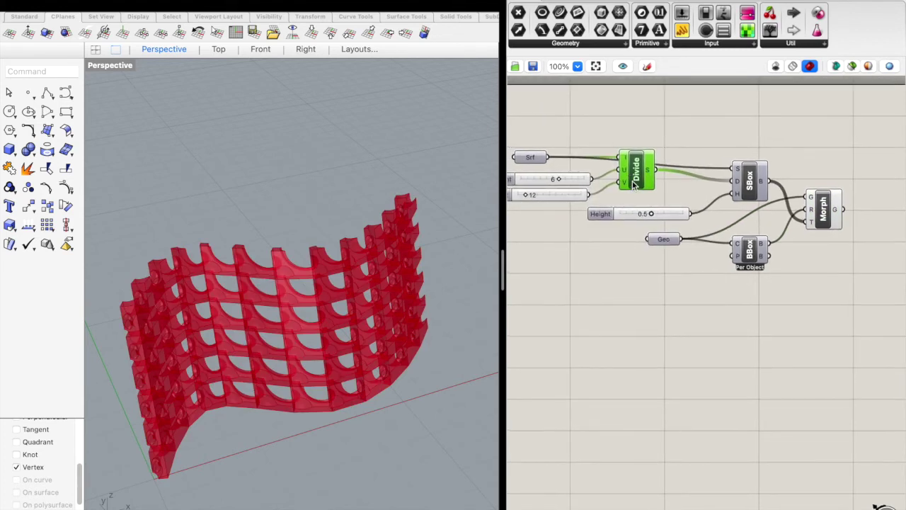
{"action": "middle_click", "coordinate": [633, 180]}
{"action": "left_click", "coordinate": [671, 147]}
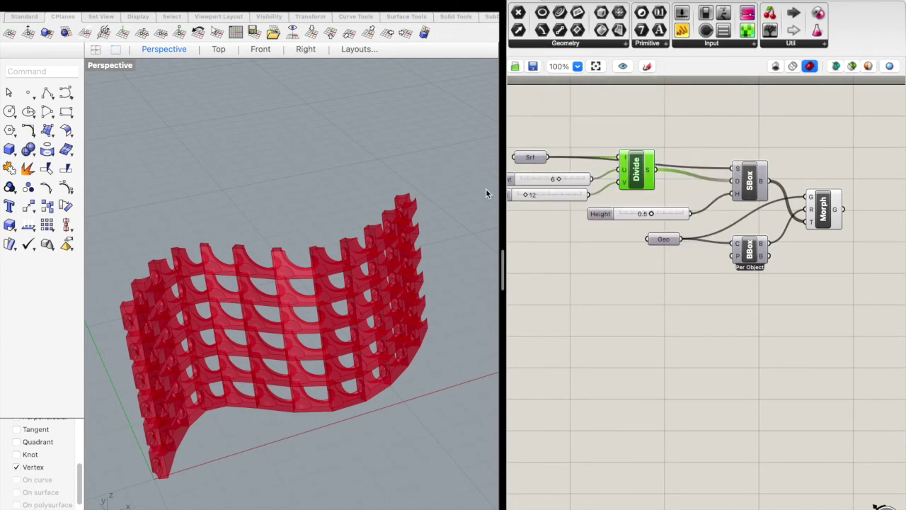
Turn on the preview of the Surface parameter so the base surface shows behind the morphed modules.
{"action": "left_click", "coordinate": [529, 158]}
{"action": "middle_click", "coordinate": [531, 160]}
{"action": "left_click", "coordinate": [553, 131]}
{"action": "left_click", "coordinate": [595, 349]}
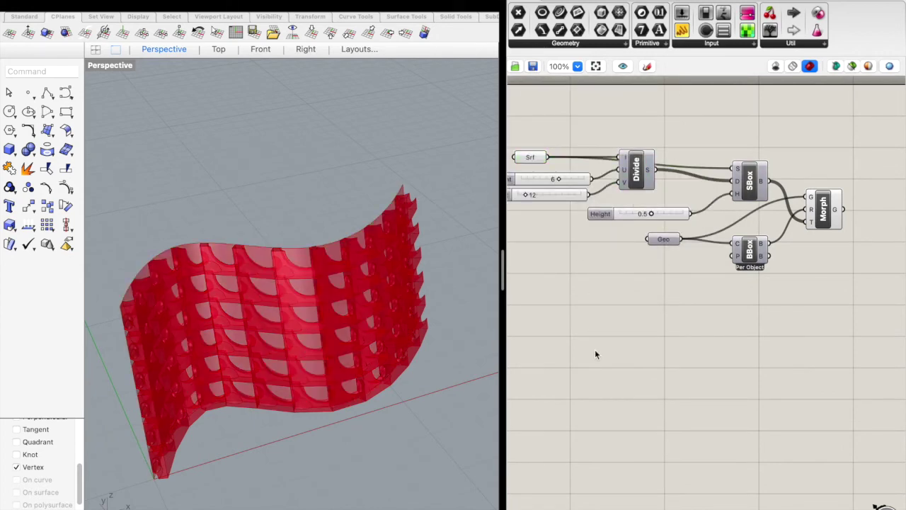
Add a Custom Preview component and connect Box Morph's geometry output to its G input.
{"action": "scroll", "coordinate": [394, 407], "scroll_direction": "down", "scroll_amount": 5}
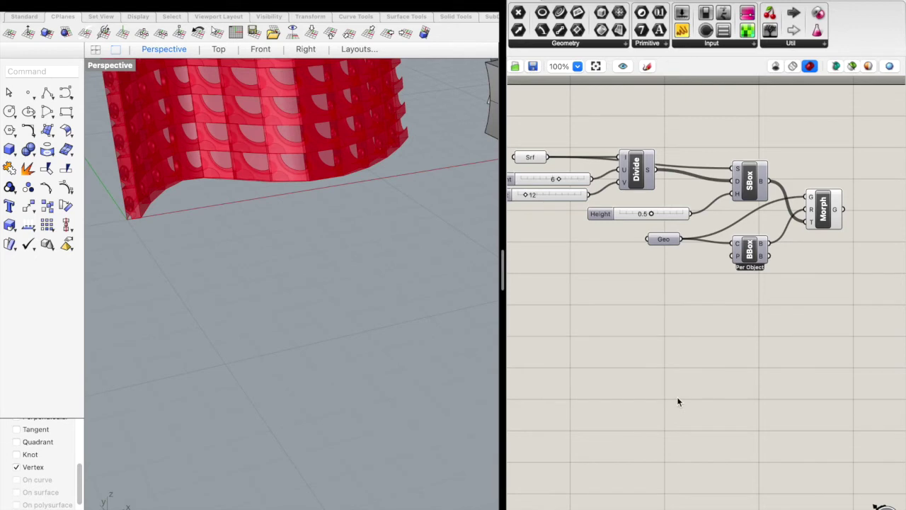
{"action": "right_click_drag", "start_coordinate": [637, 326], "coordinate": [640, 340]}
{"action": "right_click_drag", "start_coordinate": [392, 277], "coordinate": [385, 282]}
{"action": "right_click_drag", "start_coordinate": [706, 290], "coordinate": [693, 290]}
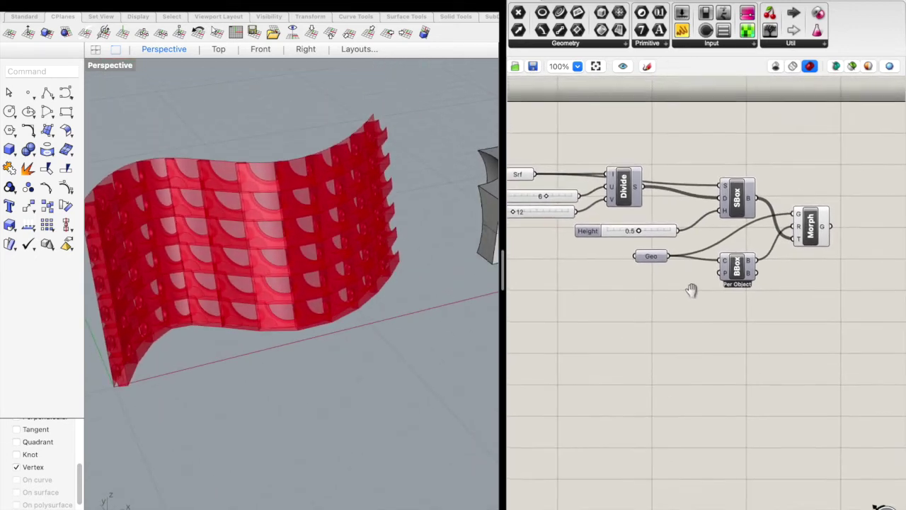
{"action": "scroll", "coordinate": [693, 291], "scroll_direction": "right", "scroll_amount": 10}
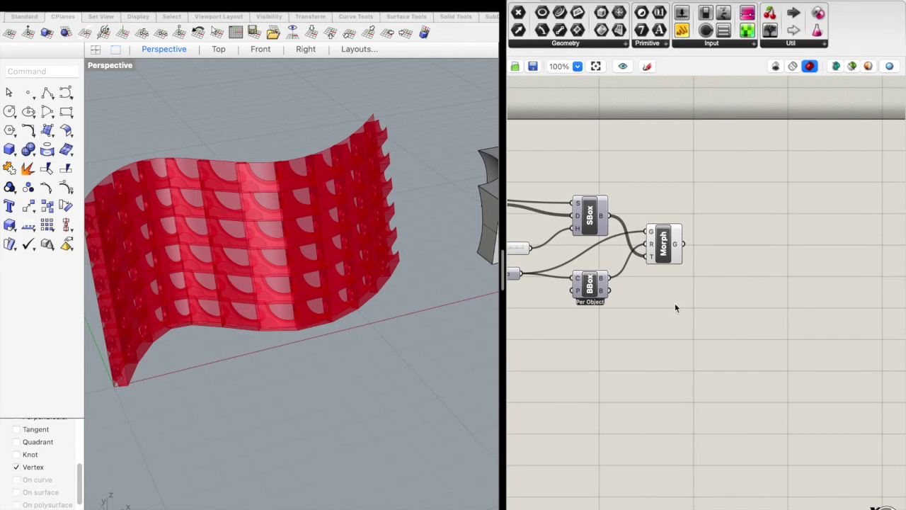
{"action": "scroll", "coordinate": [674, 301], "scroll_direction": "left", "scroll_amount": 2}
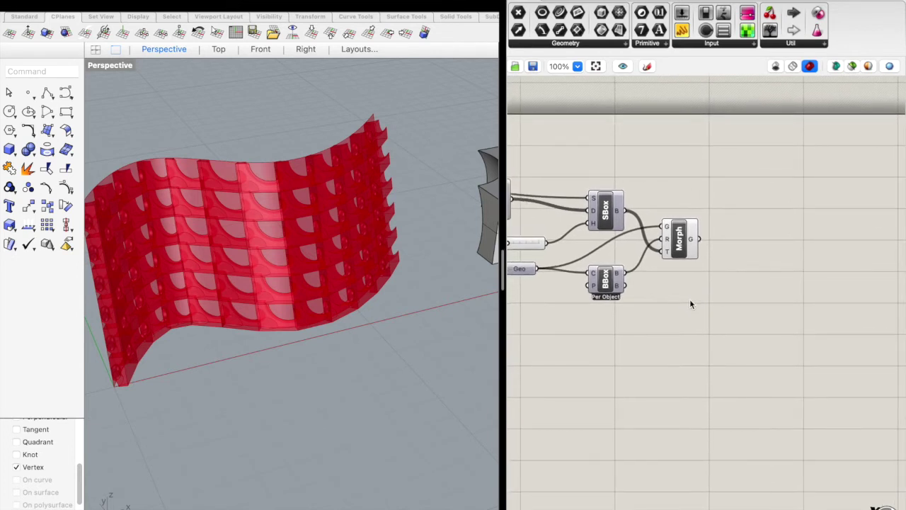
{"action": "double_click", "coordinate": [745, 275]}
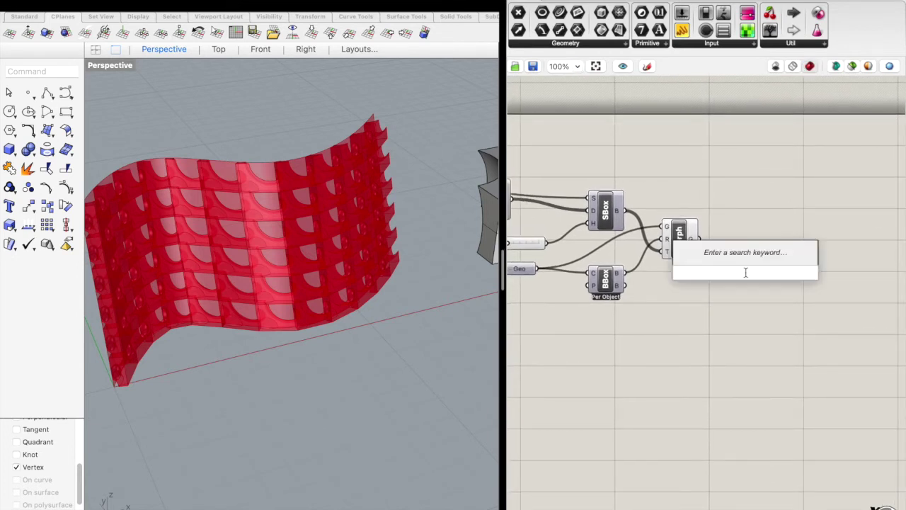
{"action": "type", "text": "pre"}
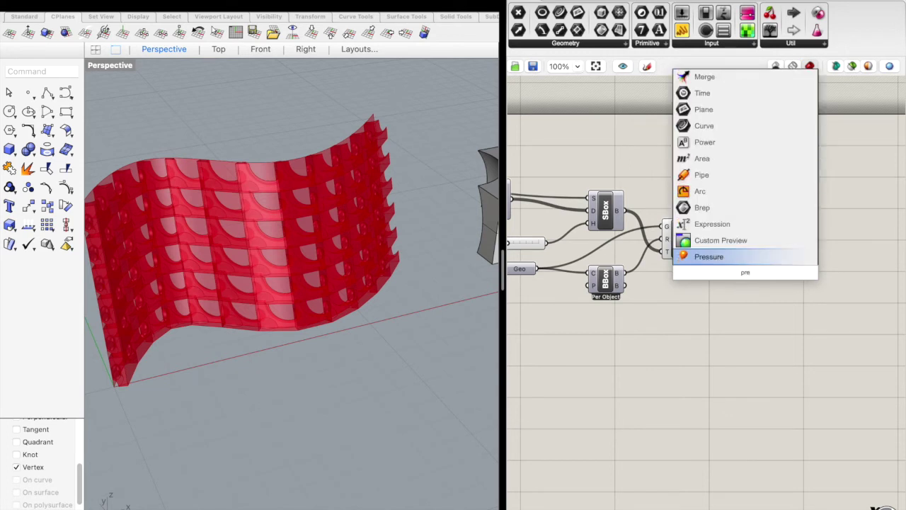
{"action": "left_click", "coordinate": [743, 240]}
{"action": "left_click_drag", "start_coordinate": [699, 238], "coordinate": [768, 267]}
{"action": "left_click", "coordinate": [738, 346]}
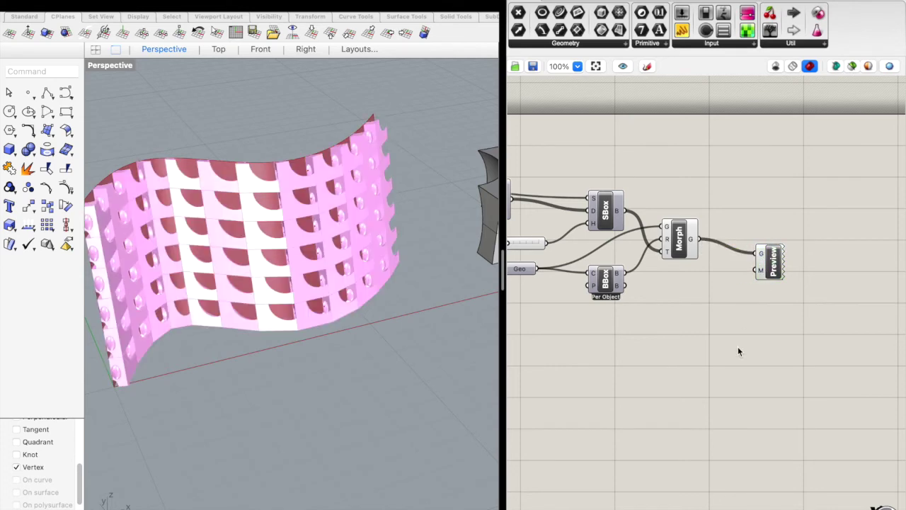
Examine the shaded module wall from its front side and edge, both close up and from a distance.
{"action": "mouse_move", "coordinate": [431, 286]}
{"action": "right_mouse_down", "text": "shift"}
{"action": "mouse_move", "coordinate": [495, 305]}
{"action": "mouse_move", "coordinate": [434, 286]}
{"action": "mouse_move", "coordinate": [430, 271]}
{"action": "right_mouse_up", "text": "shift"}
{"action": "scroll", "coordinate": [414, 227], "scroll_direction": "up", "scroll_amount": 8}
{"action": "right_click_drag", "start_coordinate": [410, 228], "coordinate": [405, 230]}
{"action": "scroll", "coordinate": [374, 261], "scroll_direction": "down", "scroll_amount": 10}
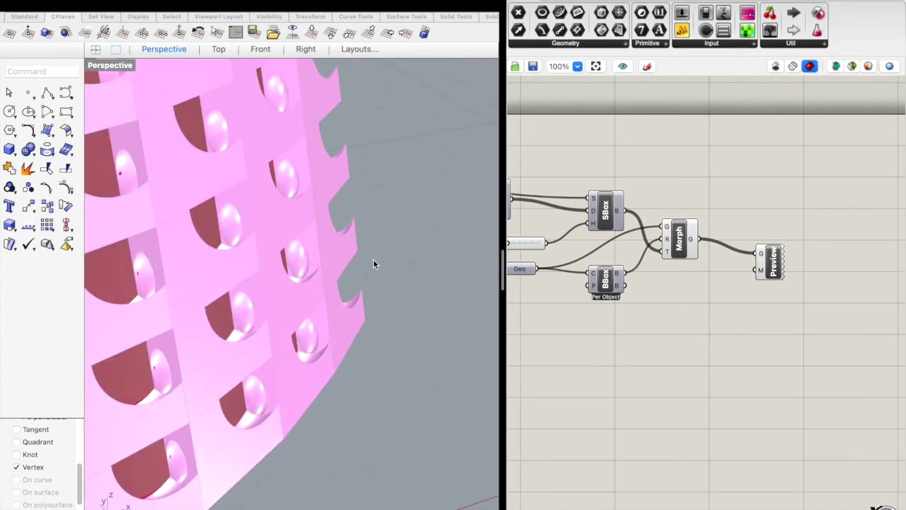
{"action": "scroll", "coordinate": [375, 260], "scroll_direction": "up", "scroll_amount": 5}
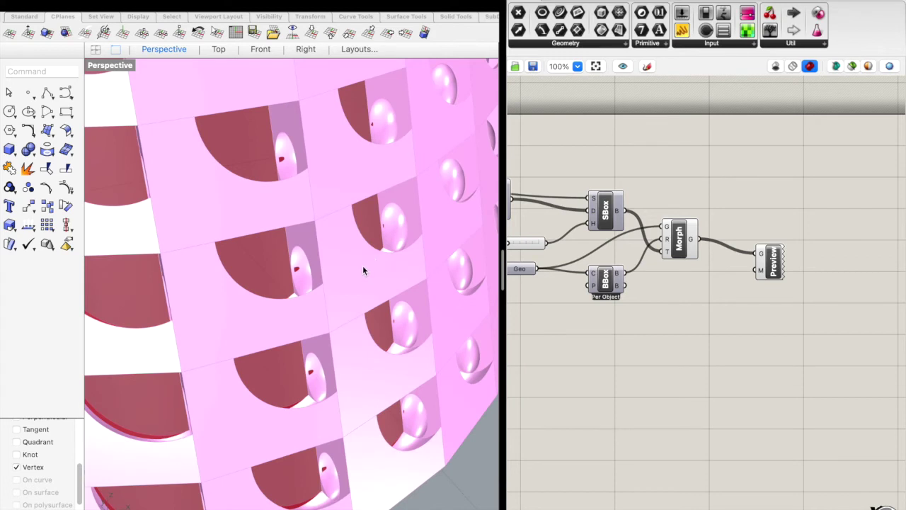
{"action": "scroll", "coordinate": [363, 268], "scroll_direction": "down", "scroll_amount": 10}
{"action": "right_click_drag", "start_coordinate": [216, 293], "coordinate": [218, 288]}
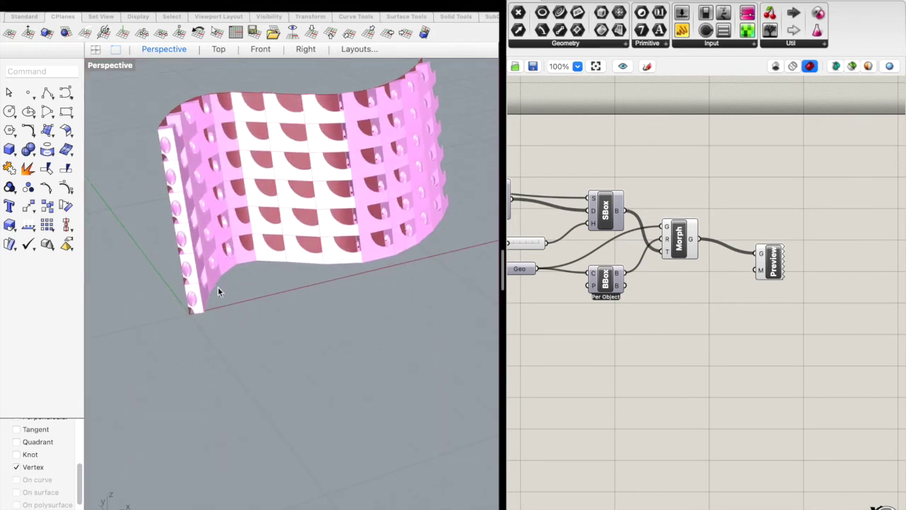
{"action": "scroll", "coordinate": [218, 287], "scroll_direction": "down", "scroll_amount": 10}
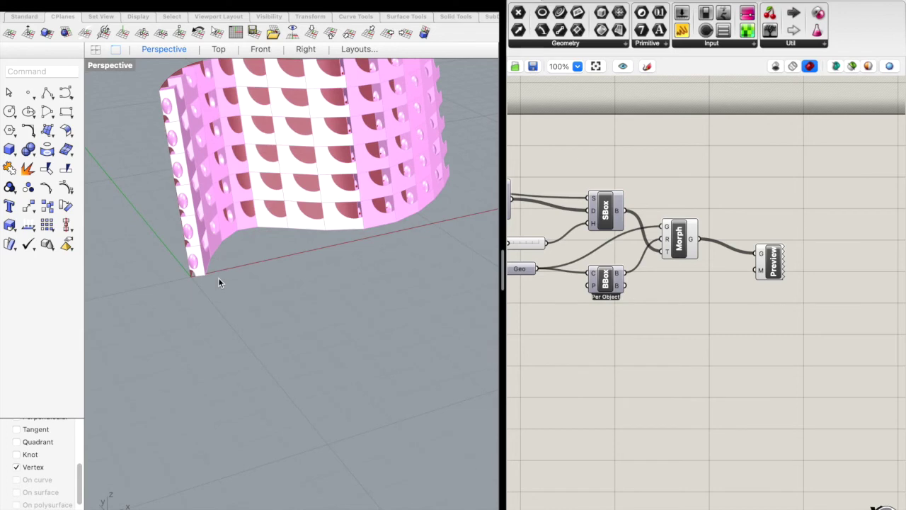
{"action": "scroll", "coordinate": [218, 277], "scroll_direction": "down", "scroll_amount": 5}
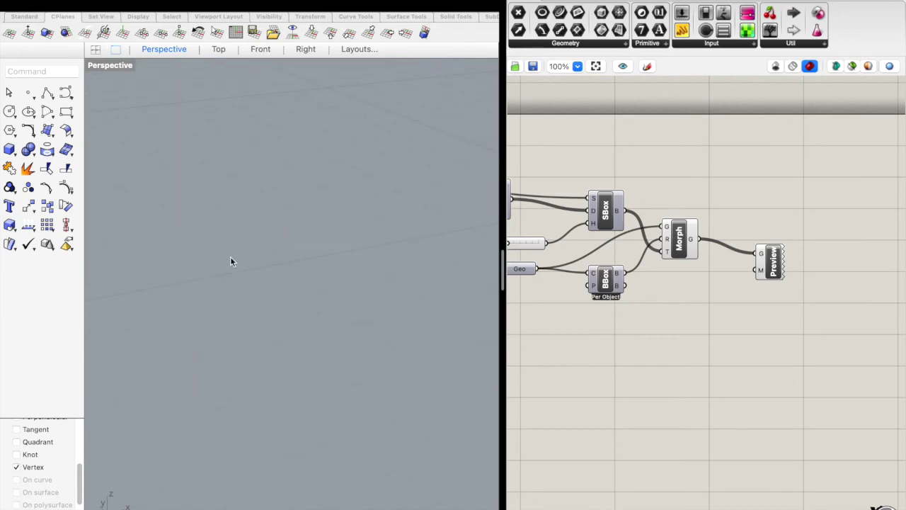
{"action": "right_click", "coordinate": [231, 256]}
{"action": "left_click", "coordinate": [218, 269]}
{"action": "scroll", "coordinate": [212, 255], "scroll_direction": "up", "scroll_amount": 5}
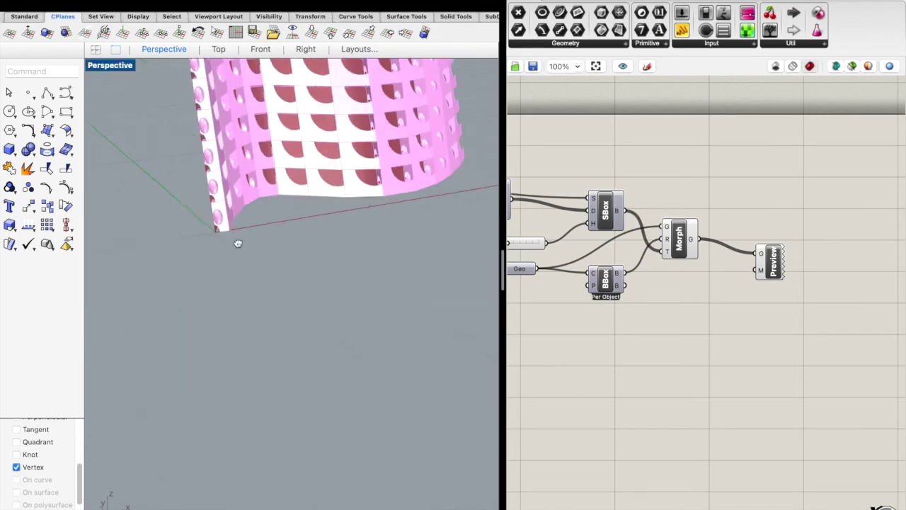
{"action": "scroll", "coordinate": [238, 243], "scroll_direction": "up", "scroll_amount": 4, "text": "shift"}
{"action": "scroll", "coordinate": [238, 243], "scroll_direction": "down", "scroll_amount": 3, "text": "shift"}
{"action": "scroll", "coordinate": [209, 230], "scroll_direction": "down", "scroll_amount": 6}
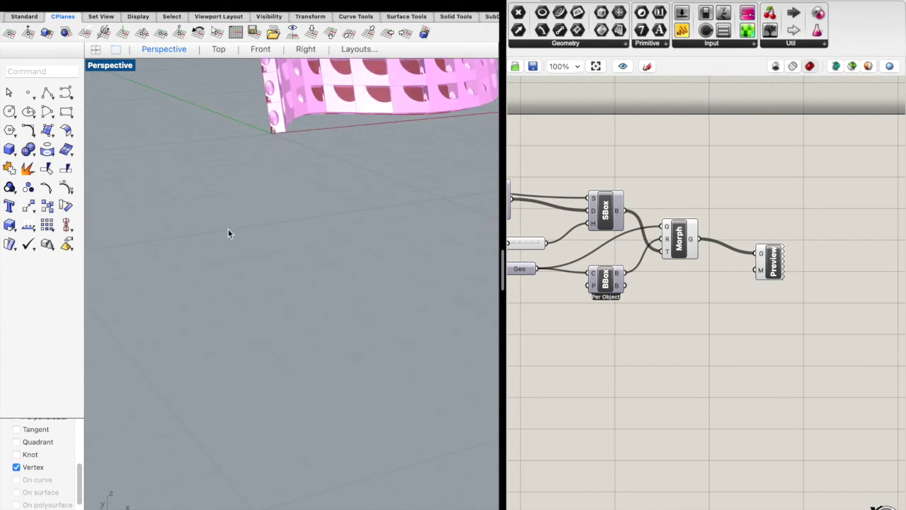
{"action": "scroll", "coordinate": [209, 235], "scroll_direction": "up", "scroll_amount": 8}
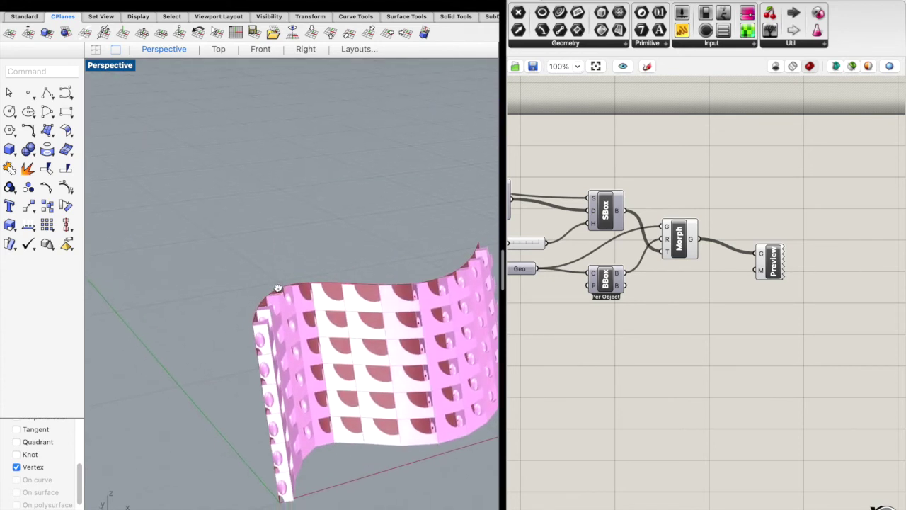
{"action": "scroll", "coordinate": [279, 283], "scroll_direction": "down", "scroll_amount": 4}
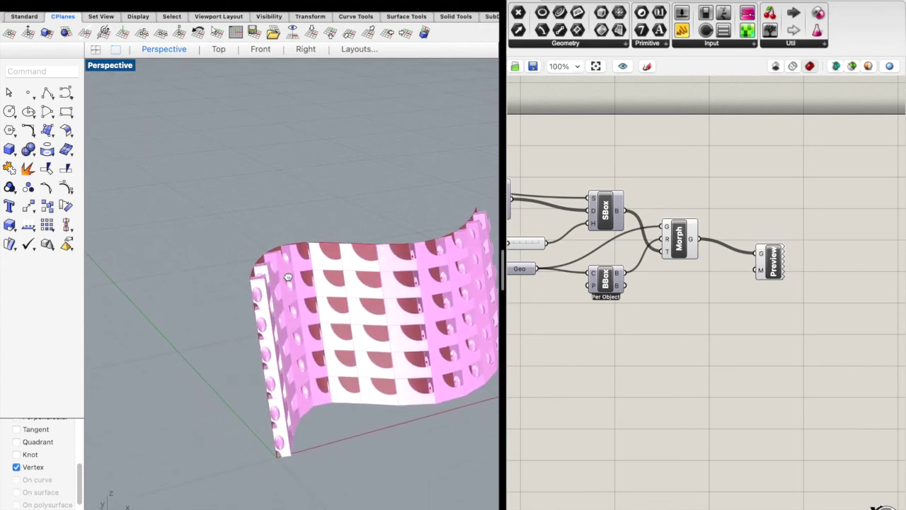
{"action": "scroll", "coordinate": [288, 276], "scroll_direction": "down", "scroll_amount": 5, "text": "shift"}
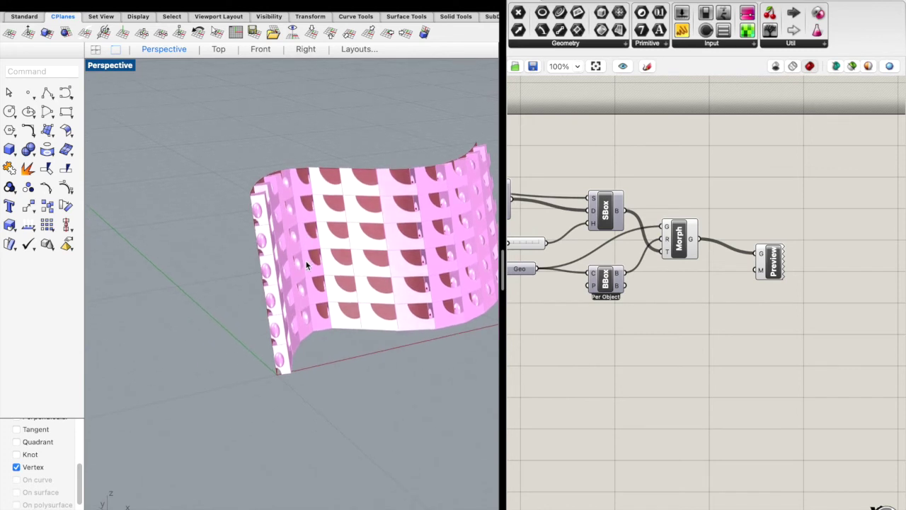
{"action": "scroll", "coordinate": [309, 259], "scroll_direction": "left", "scroll_amount": 5}
{"action": "scroll", "coordinate": [310, 259], "scroll_direction": "right", "scroll_amount": 5}
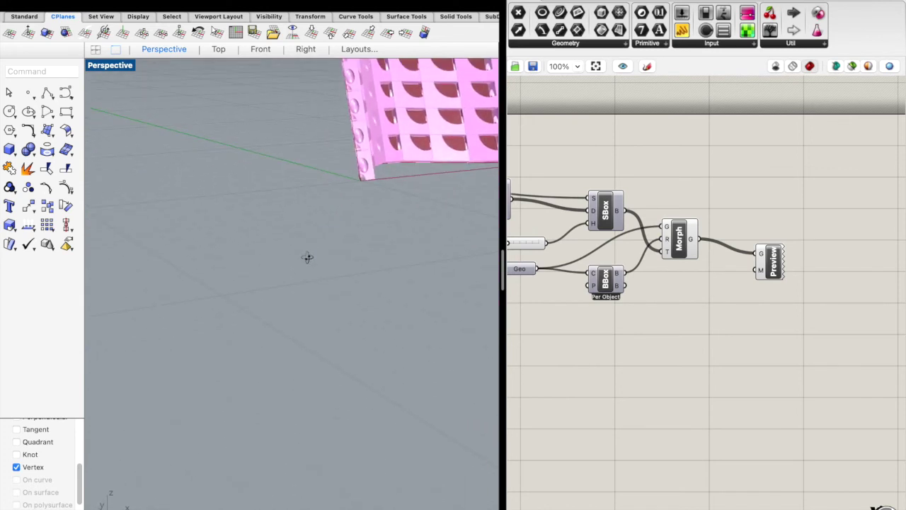
{"action": "right_click_drag", "start_coordinate": [343, 261], "coordinate": [287, 300], "text": "shift"}
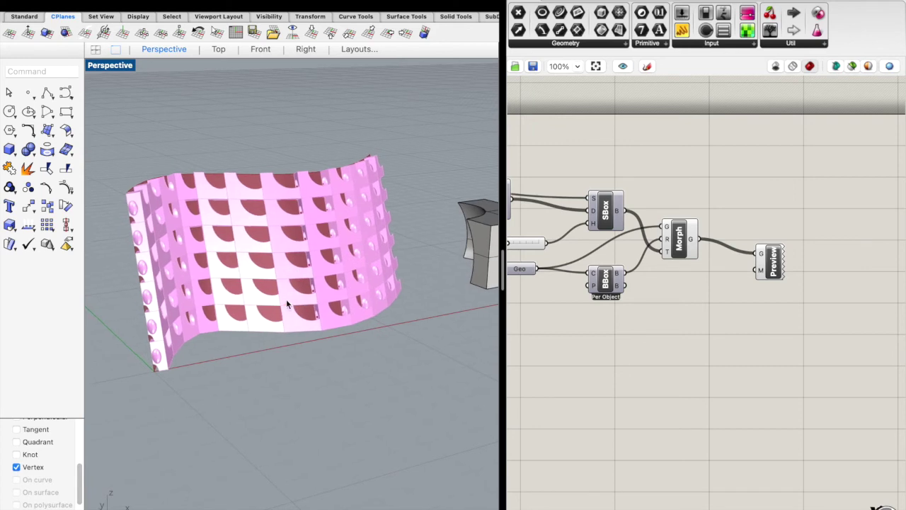
{"action": "scroll", "coordinate": [233, 304], "scroll_direction": "up", "scroll_amount": 10}
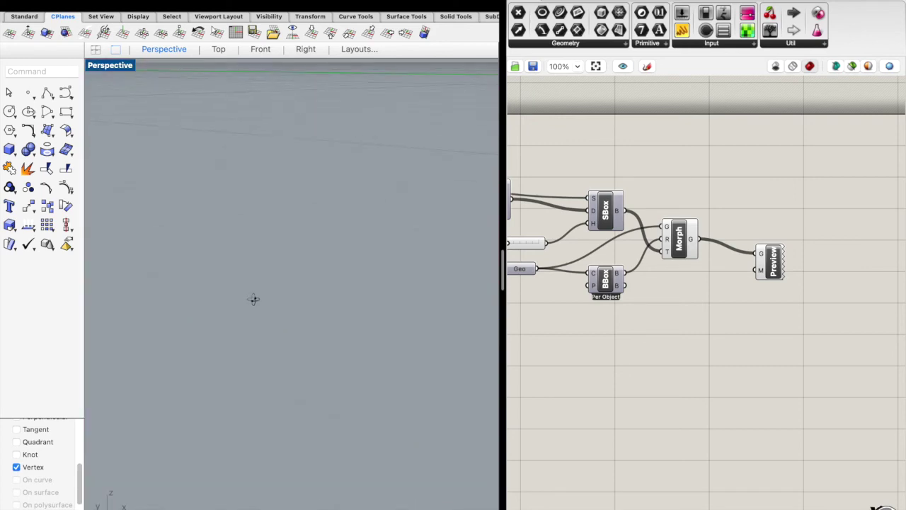
{"action": "scroll", "coordinate": [252, 299], "scroll_direction": "down", "scroll_amount": 8}
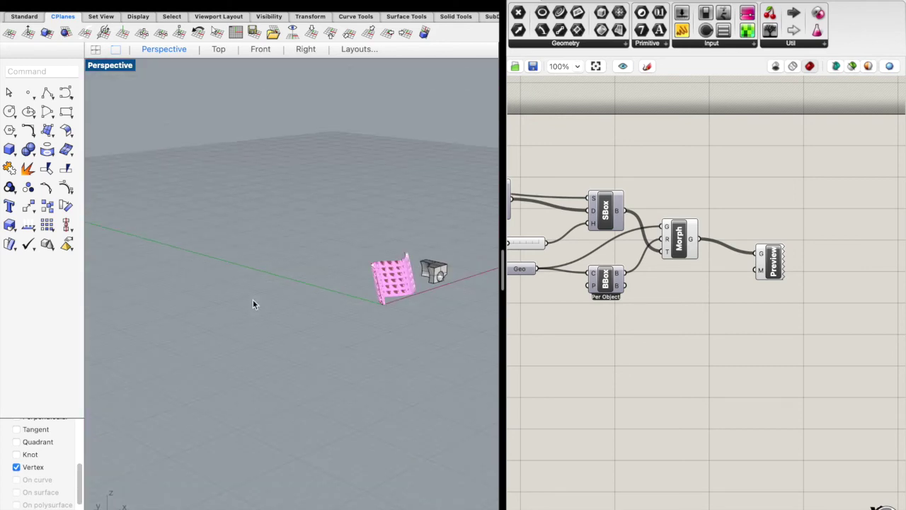
{"action": "scroll", "coordinate": [404, 282], "scroll_direction": "up", "scroll_amount": 5}
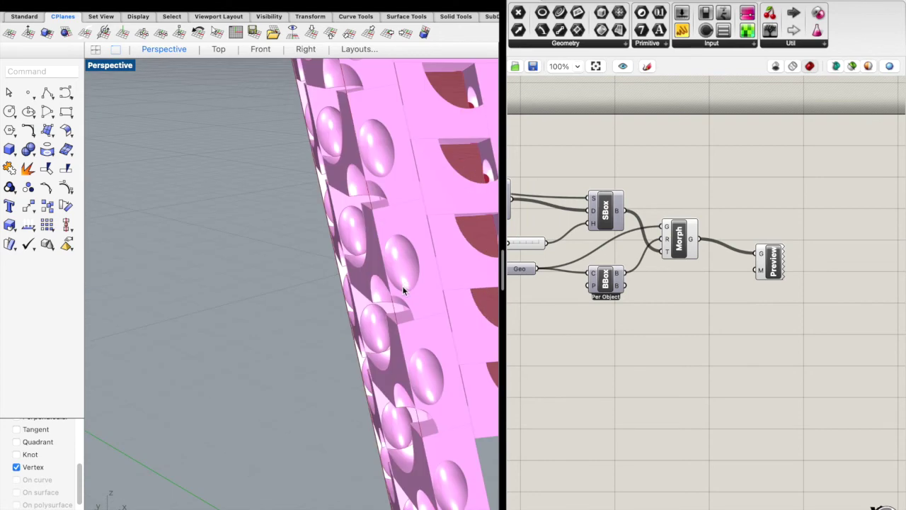
{"action": "right_click", "coordinate": [402, 286]}
{"action": "left_click", "coordinate": [293, 287]}
{"action": "mouse_move", "coordinate": [293, 287]}
{"action": "right_mouse_down"}
{"action": "mouse_move", "coordinate": [302, 292]}
{"action": "mouse_move", "coordinate": [292, 291]}
{"action": "right_mouse_up"}
{"action": "scroll", "coordinate": [293, 291], "scroll_direction": "down", "scroll_amount": 8}
Inspect the rounded relief of the modules on the reverse side of the wall.
{"action": "right_click_drag", "start_coordinate": [222, 320], "coordinate": [355, 304]}
{"action": "scroll", "coordinate": [496, 230], "scroll_direction": "up", "scroll_amount": 3}
{"action": "scroll", "coordinate": [458, 196], "scroll_direction": "up", "scroll_amount": 5}
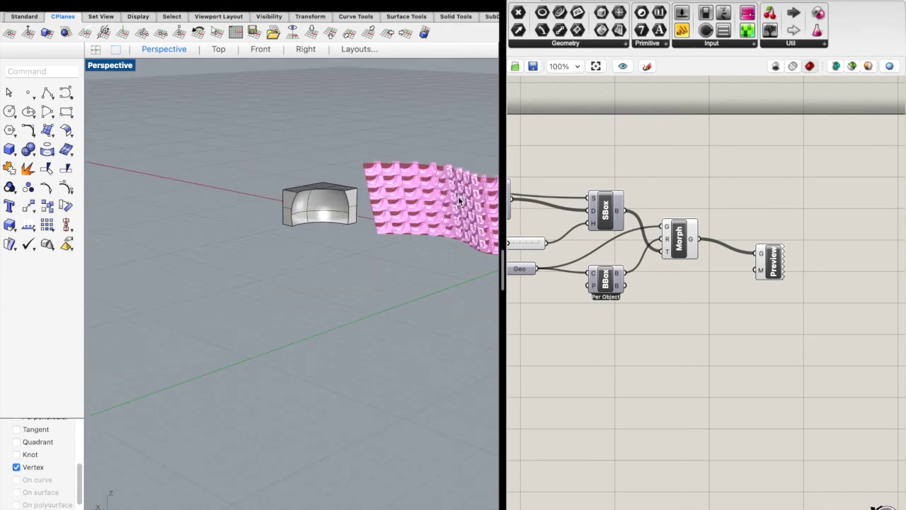
{"action": "scroll", "coordinate": [458, 196], "scroll_direction": "up", "scroll_amount": 10}
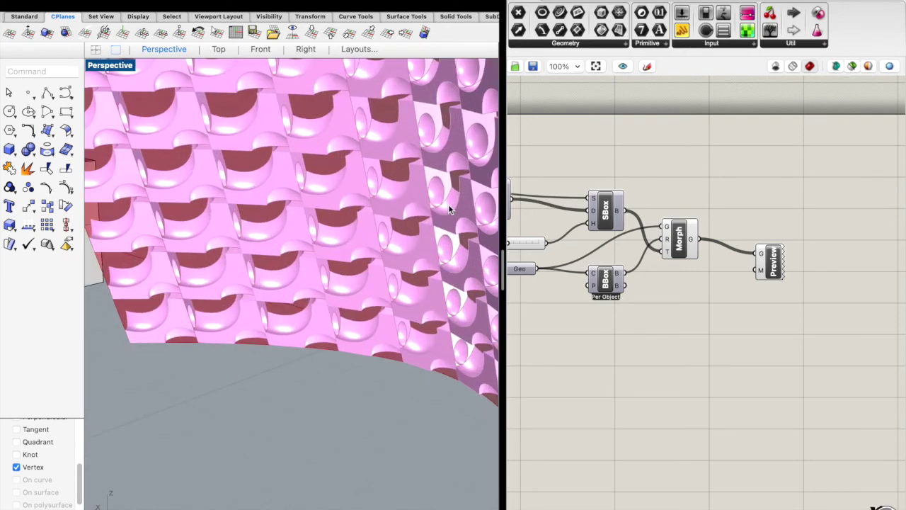
{"action": "scroll", "coordinate": [368, 246], "scroll_direction": "up", "scroll_amount": 10}
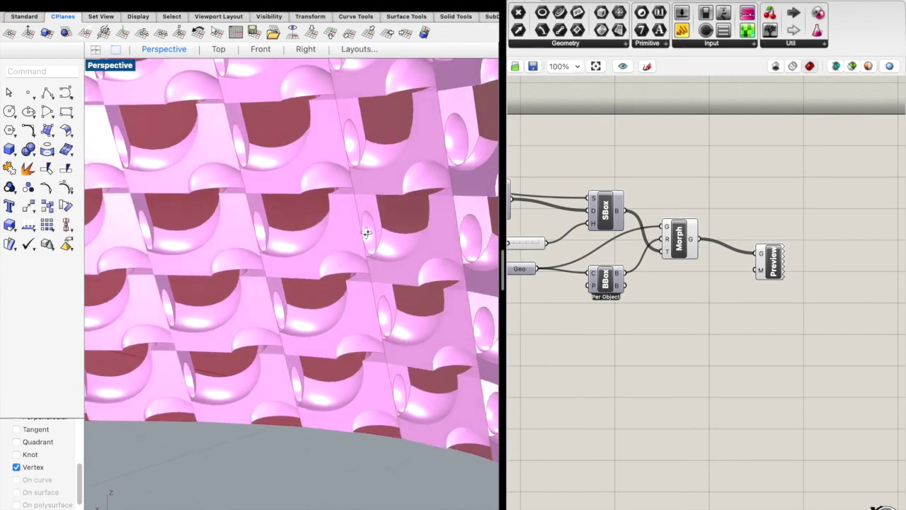
{"action": "right_click_drag", "start_coordinate": [374, 224], "coordinate": [281, 266]}
{"action": "scroll", "coordinate": [281, 265], "scroll_direction": "down", "scroll_amount": 12}
{"action": "mouse_move", "coordinate": [380, 251]}
{"action": "right_mouse_down"}
{"action": "mouse_move", "coordinate": [316, 250]}
{"action": "mouse_move", "coordinate": [362, 257]}
{"action": "mouse_move", "coordinate": [448, 241]}
{"action": "mouse_move", "coordinate": [432, 244]}
{"action": "right_mouse_up"}
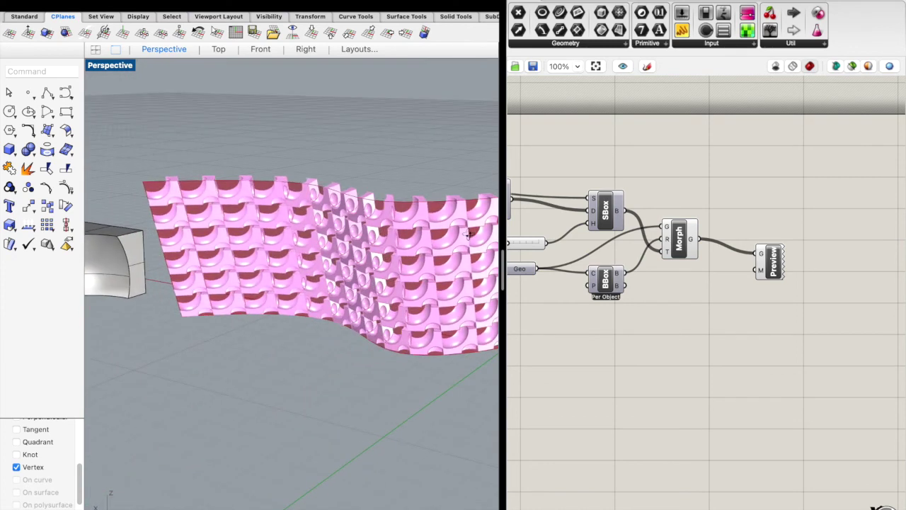
{"action": "right_click_drag", "start_coordinate": [306, 255], "coordinate": [326, 254]}
{"action": "right_click_drag", "start_coordinate": [345, 247], "coordinate": [358, 228]}
{"action": "scroll", "coordinate": [358, 228], "scroll_direction": "up", "scroll_amount": 4}
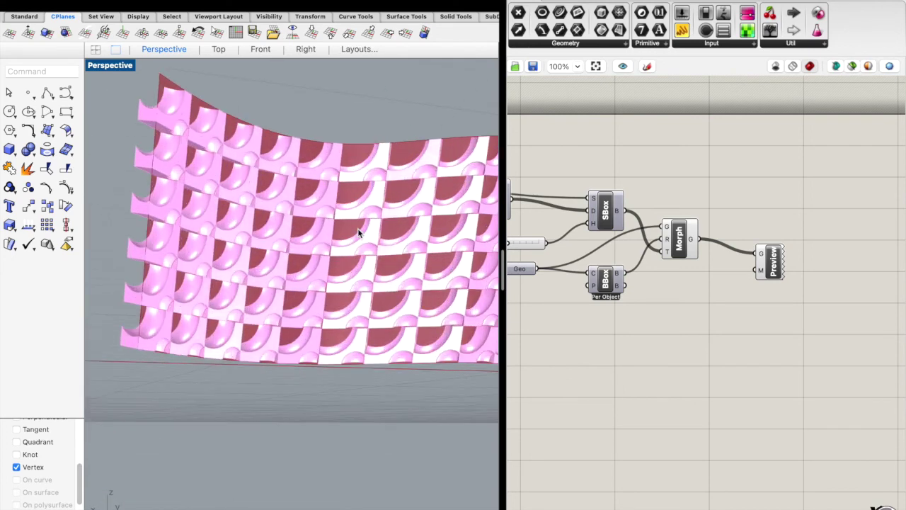
{"action": "scroll", "coordinate": [319, 229], "scroll_direction": "up", "scroll_amount": 2}
{"action": "right_click_drag", "start_coordinate": [318, 230], "coordinate": [320, 233]}
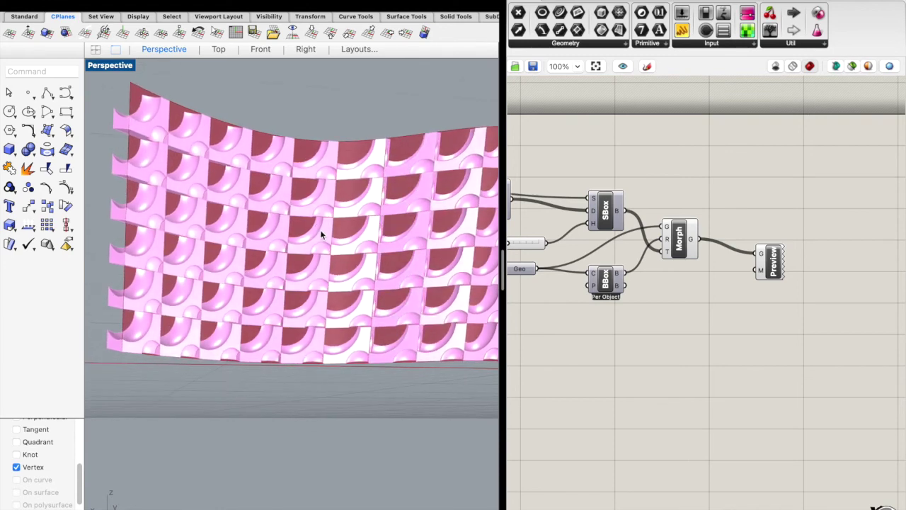
{"action": "right_click_drag", "start_coordinate": [314, 281], "coordinate": [262, 281]}
{"action": "scroll", "coordinate": [257, 300], "scroll_direction": "up", "scroll_amount": 5}
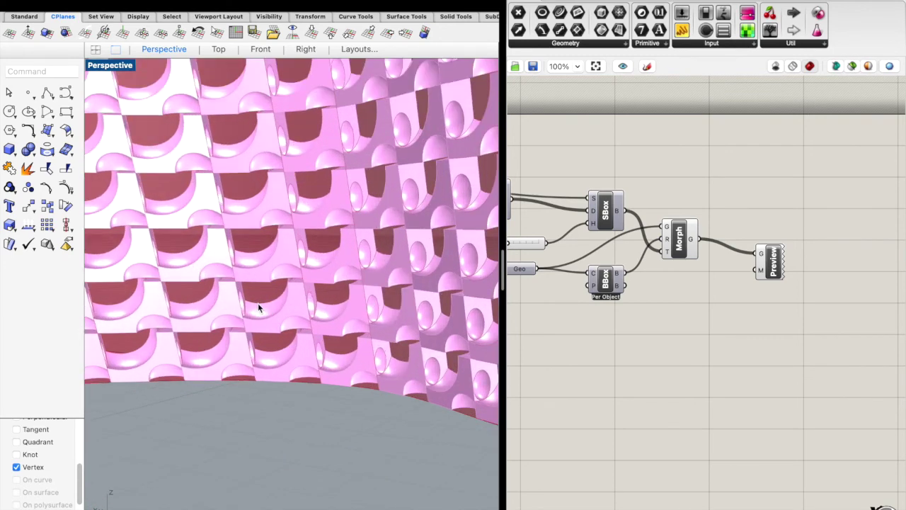
Check the Material input of the Custom Preview component.
{"action": "left_click", "coordinate": [779, 260]}
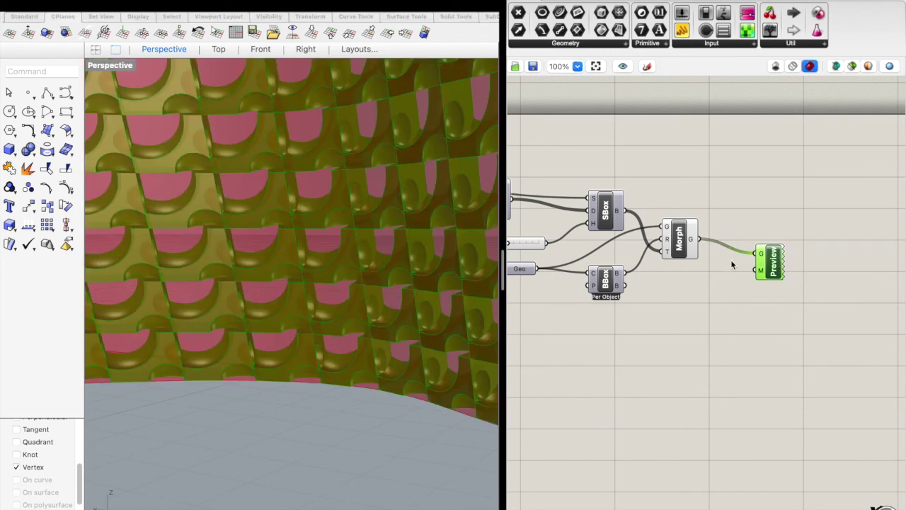
{"action": "left_click", "coordinate": [811, 264]}
{"action": "right_click_drag", "start_coordinate": [674, 288], "coordinate": [719, 266]}
{"action": "mouse_move", "coordinate": [805, 247]}
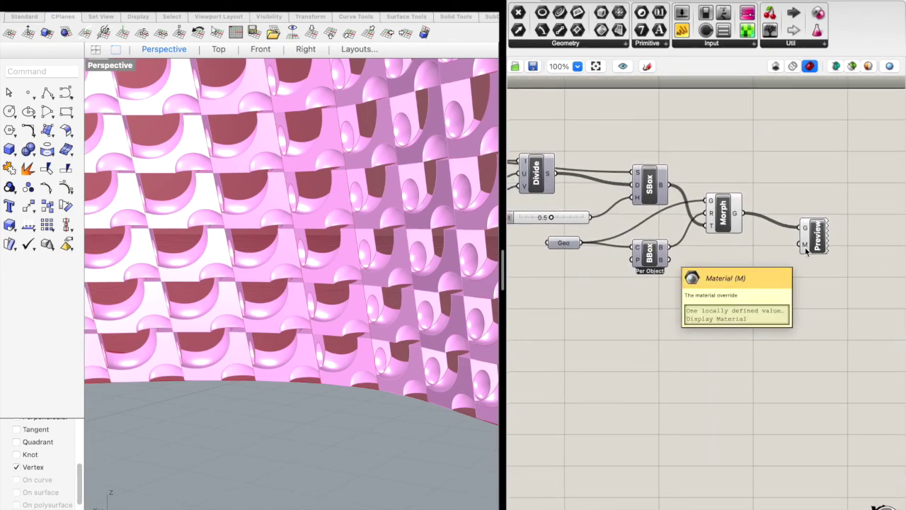